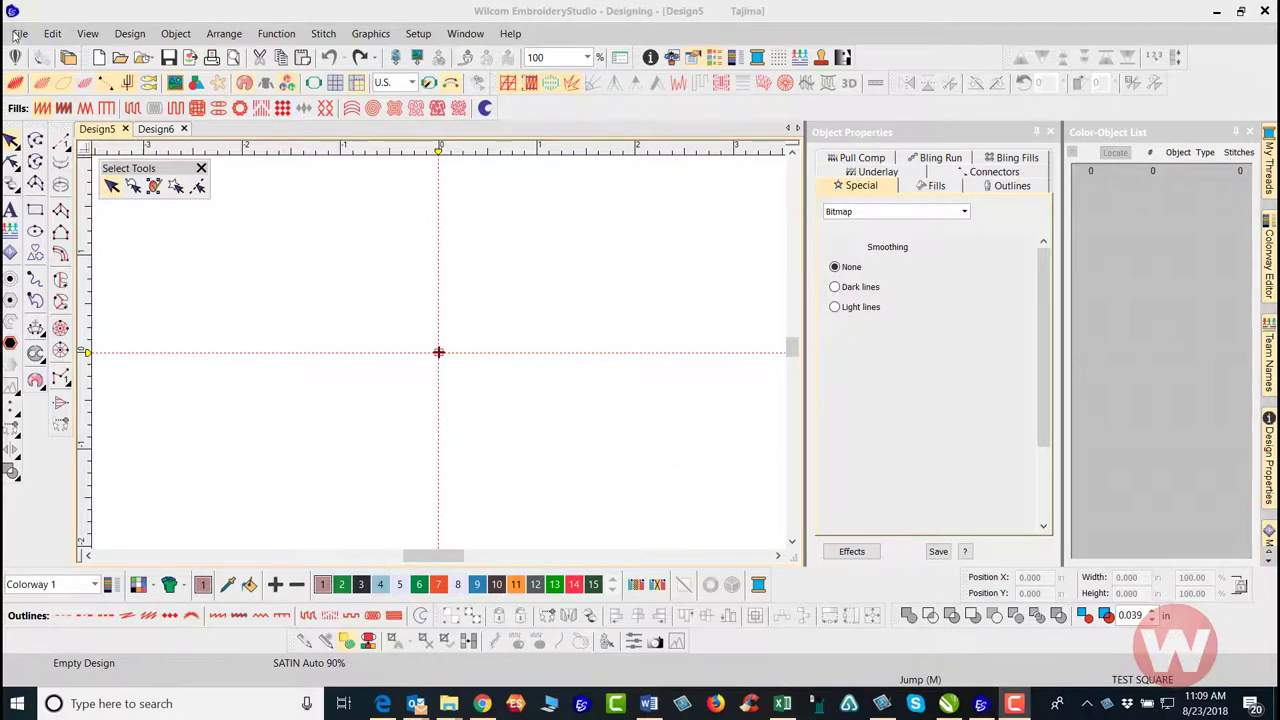
- Import the Doggie.jpg photo into the empty Design5 canvas as a bitmap
click(21, 36)
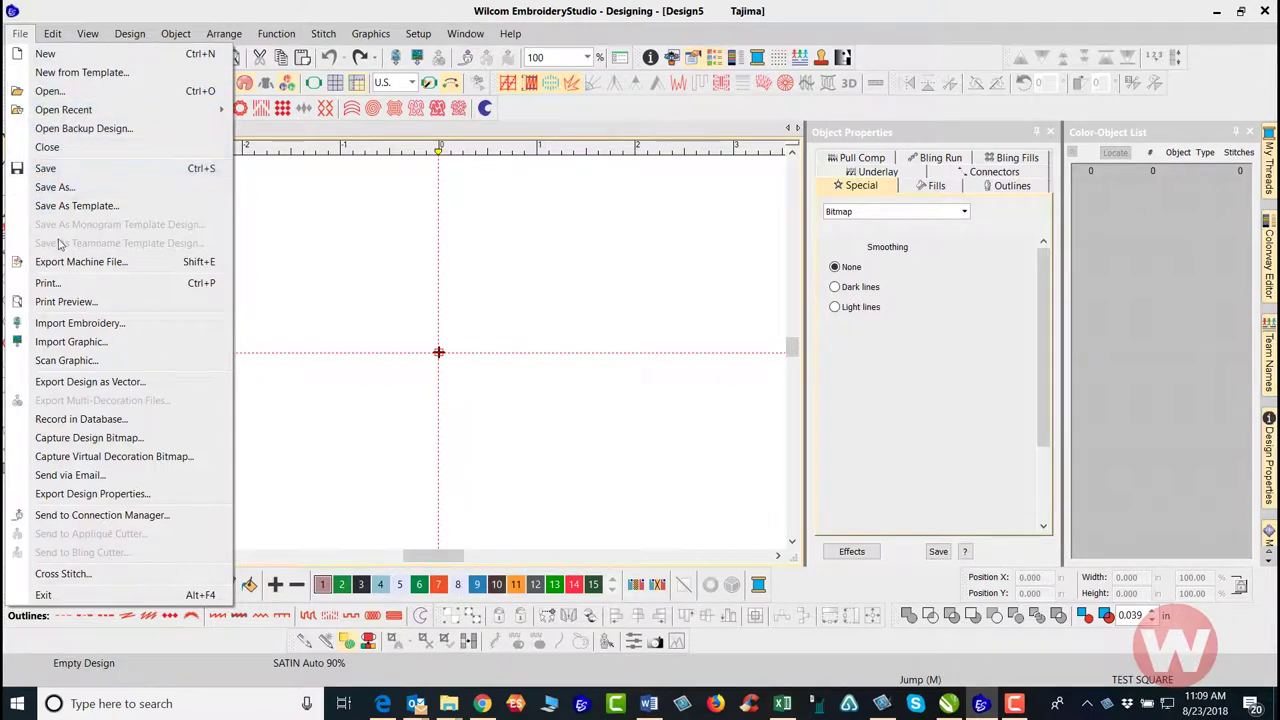
click(90, 342)
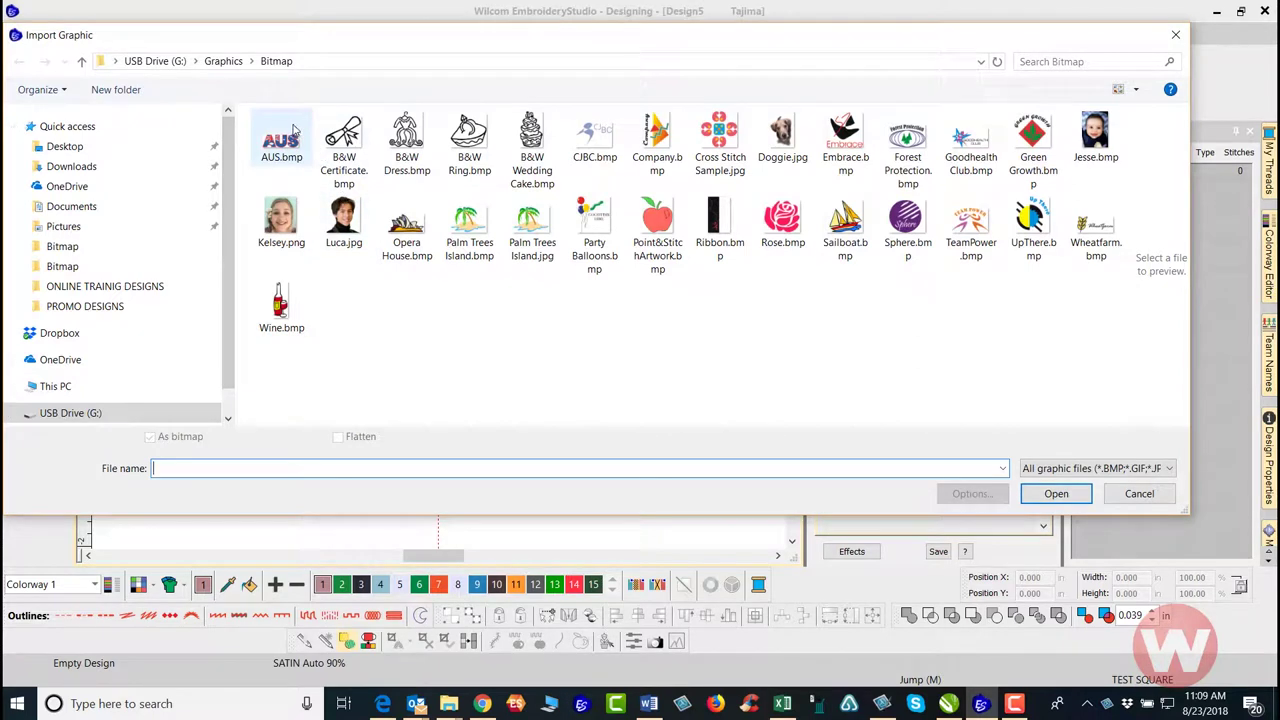
click(786, 145)
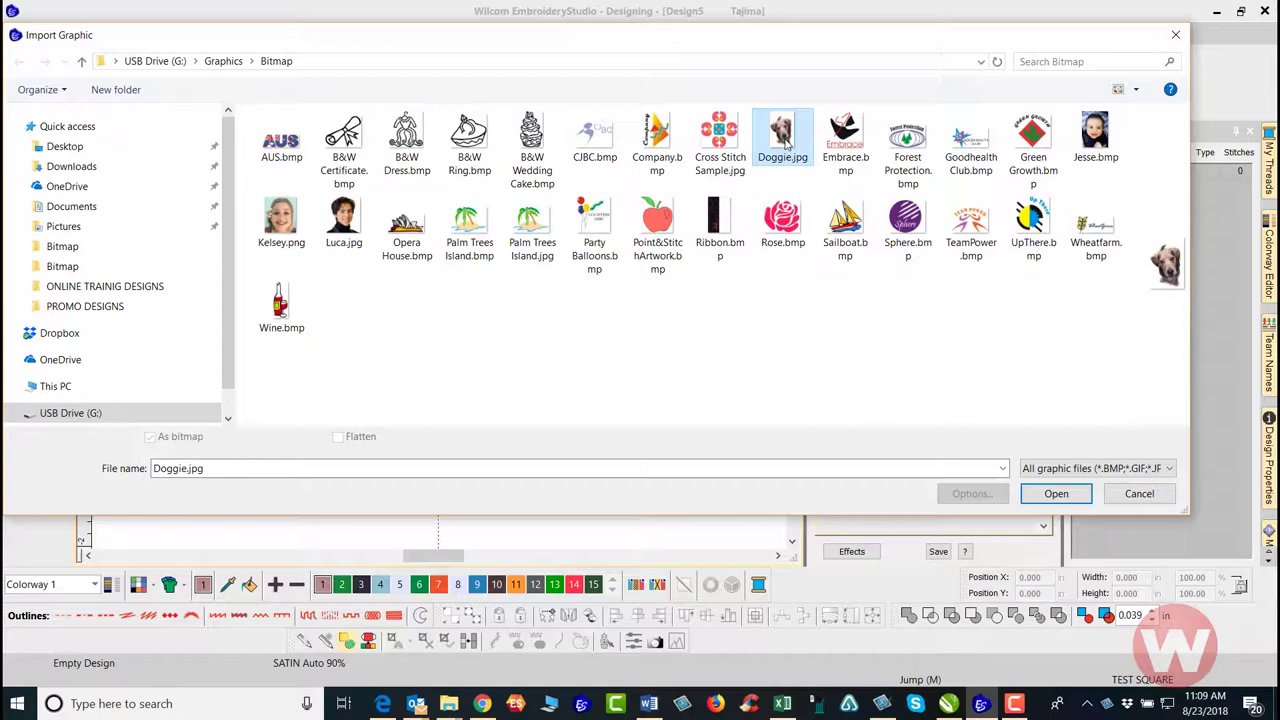
double_click(786, 145)
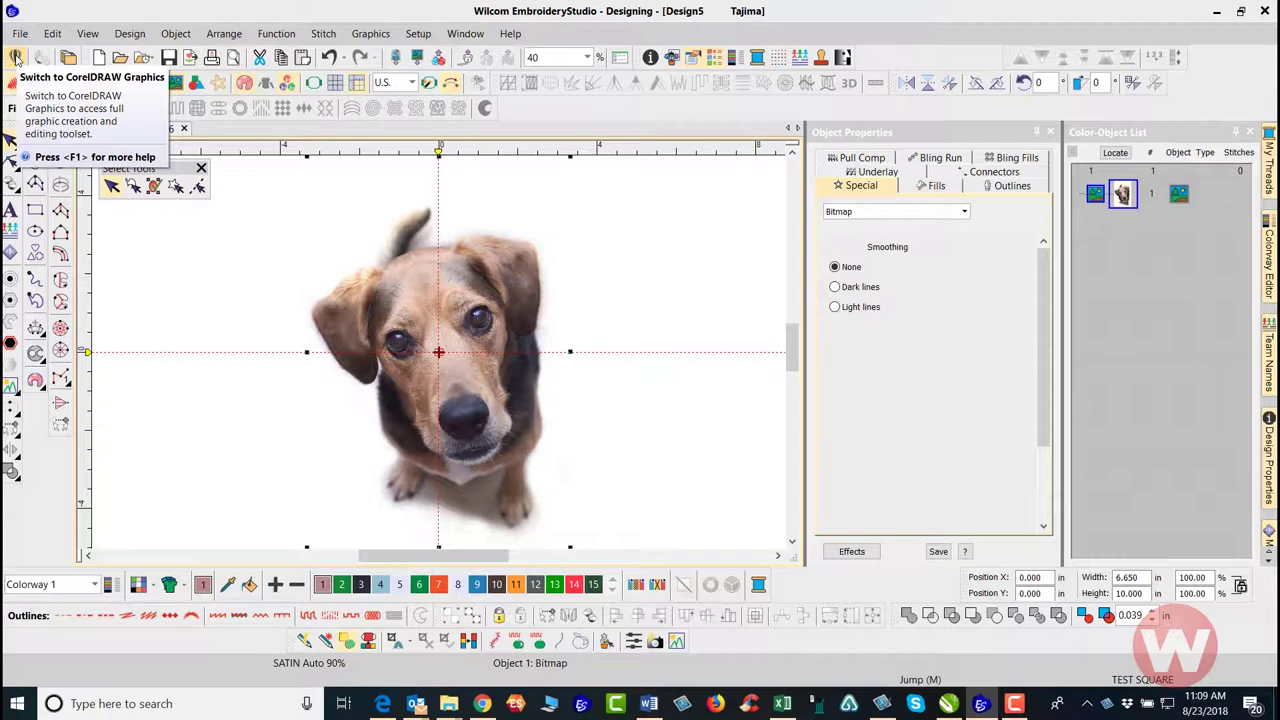
- Send the dog photo to CorelDRAW and zoom in on the bitmap
click(15, 57)
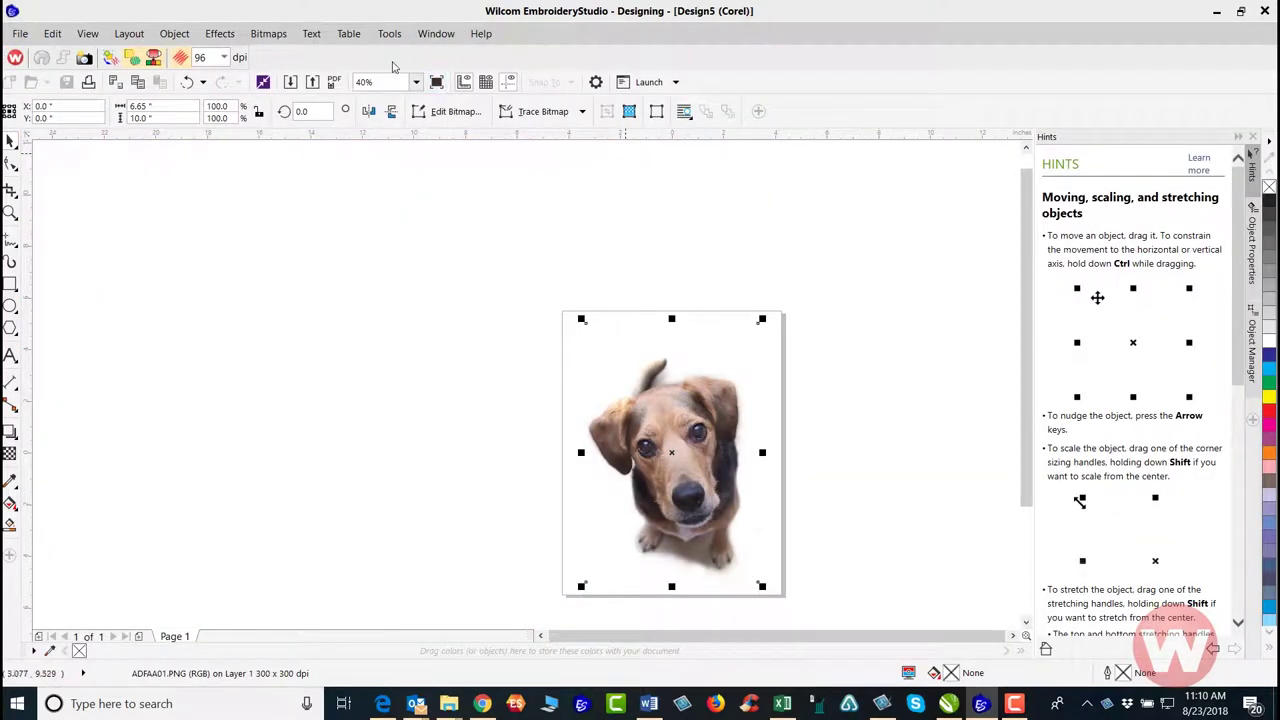
scroll(710, 455, down, 2)
scroll(720, 452, up, 2)
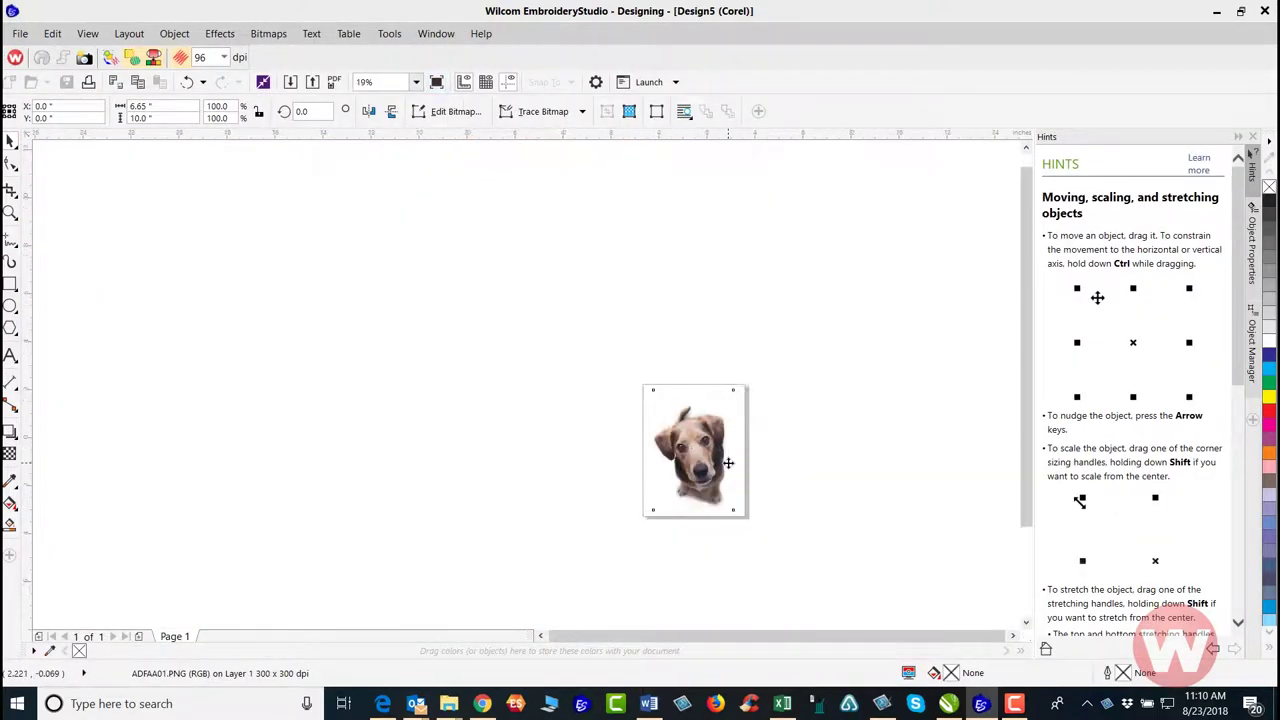
scroll(728, 463, up, 2)
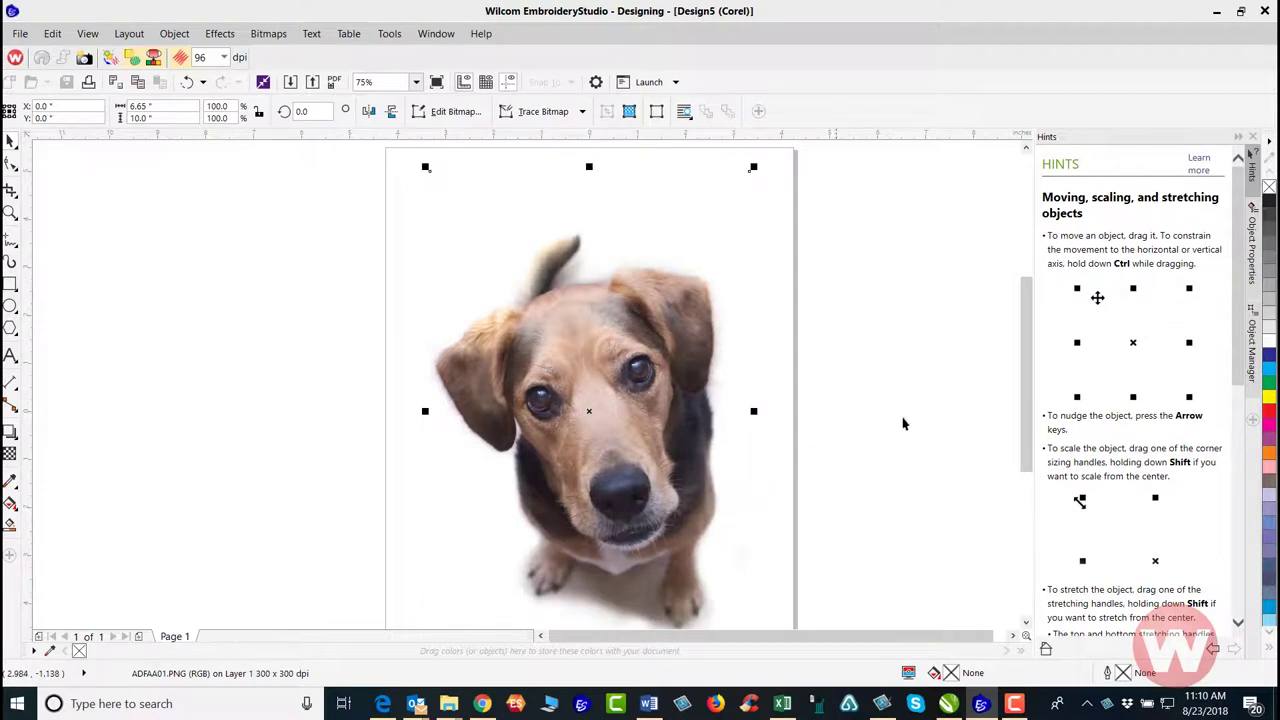
drag(1026, 313, 1026, 319)
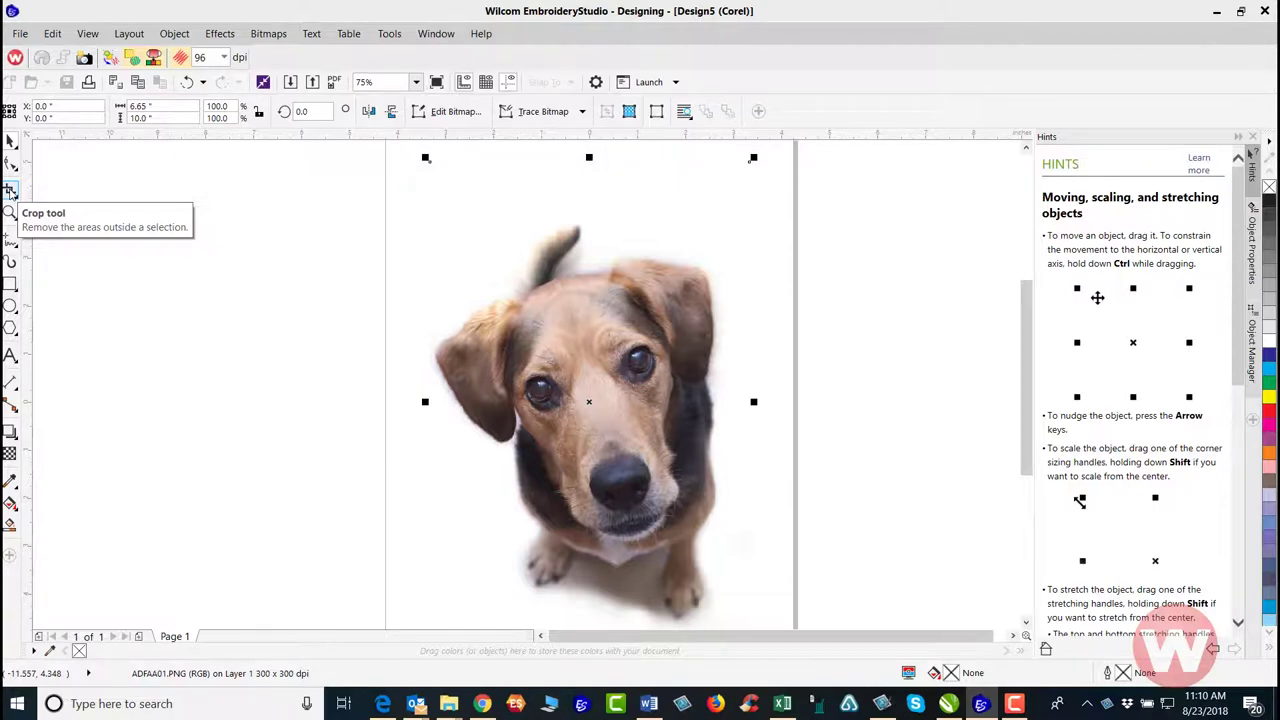
- Crop the dog photo tightly around the dog, down to 6.883 × 8.986 in
click(10, 190)
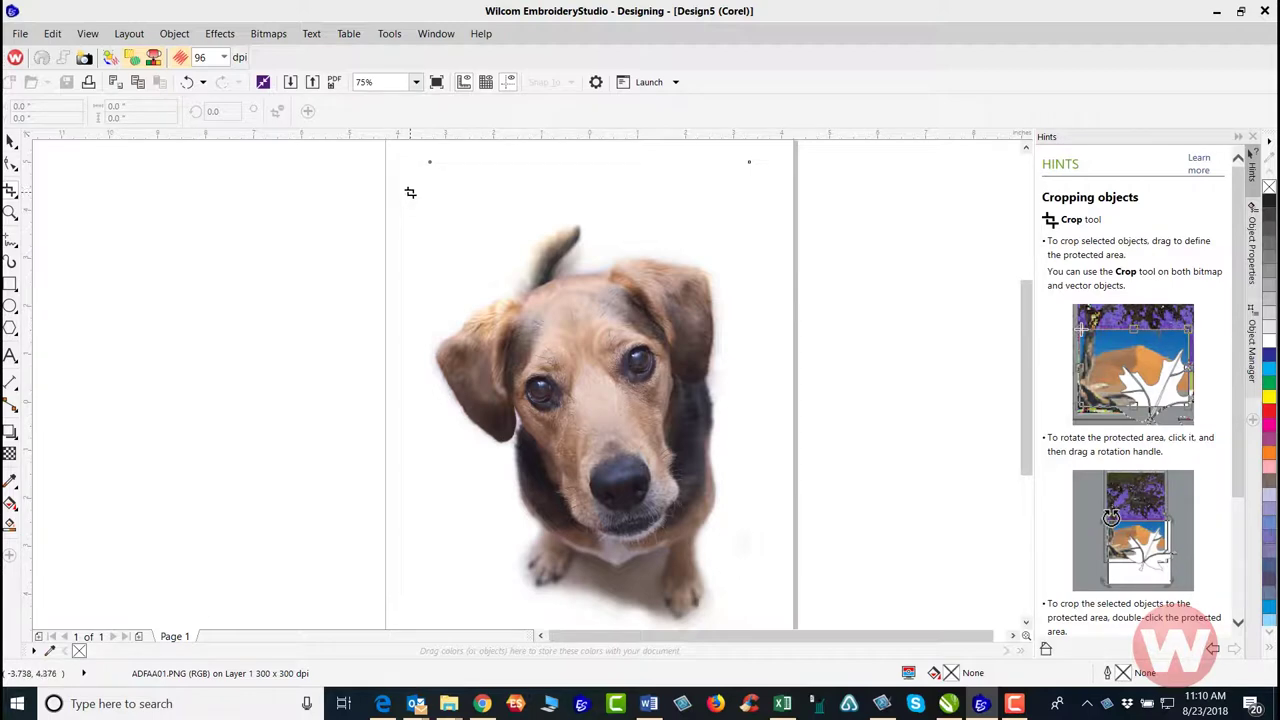
drag(409, 190, 752, 624)
scroll(750, 600, down, 2)
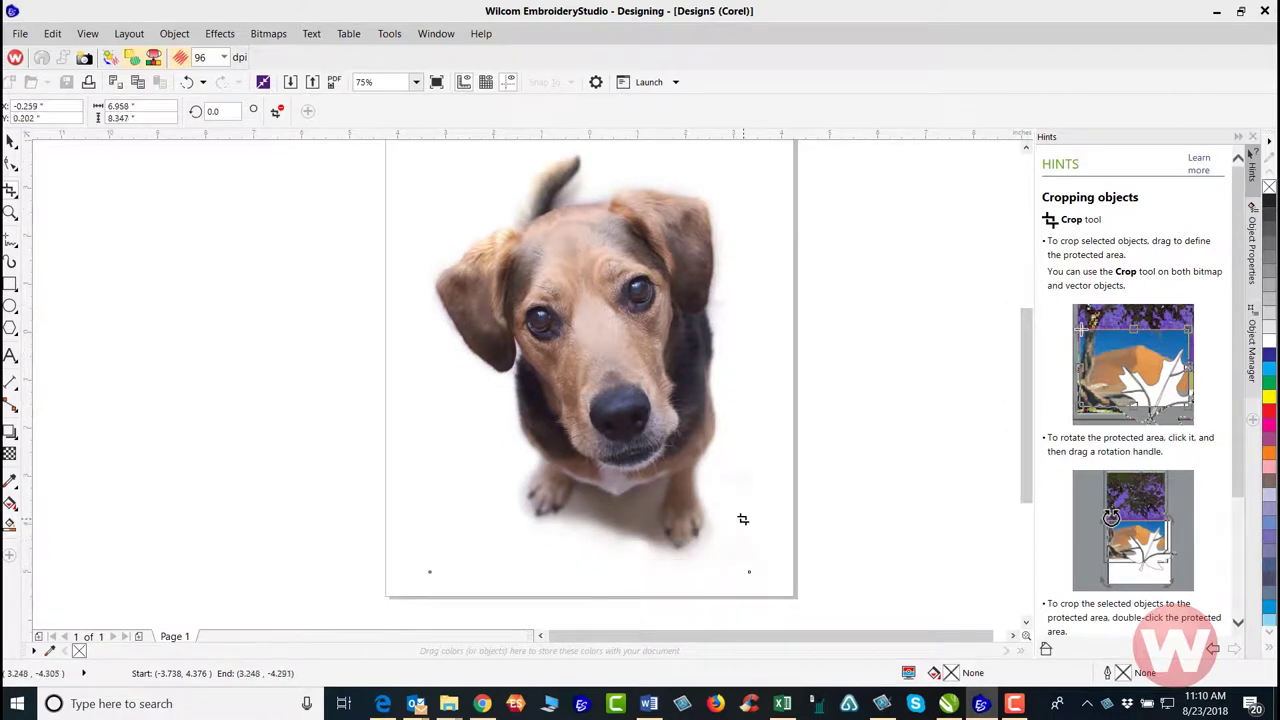
drag(731, 557, 760, 553)
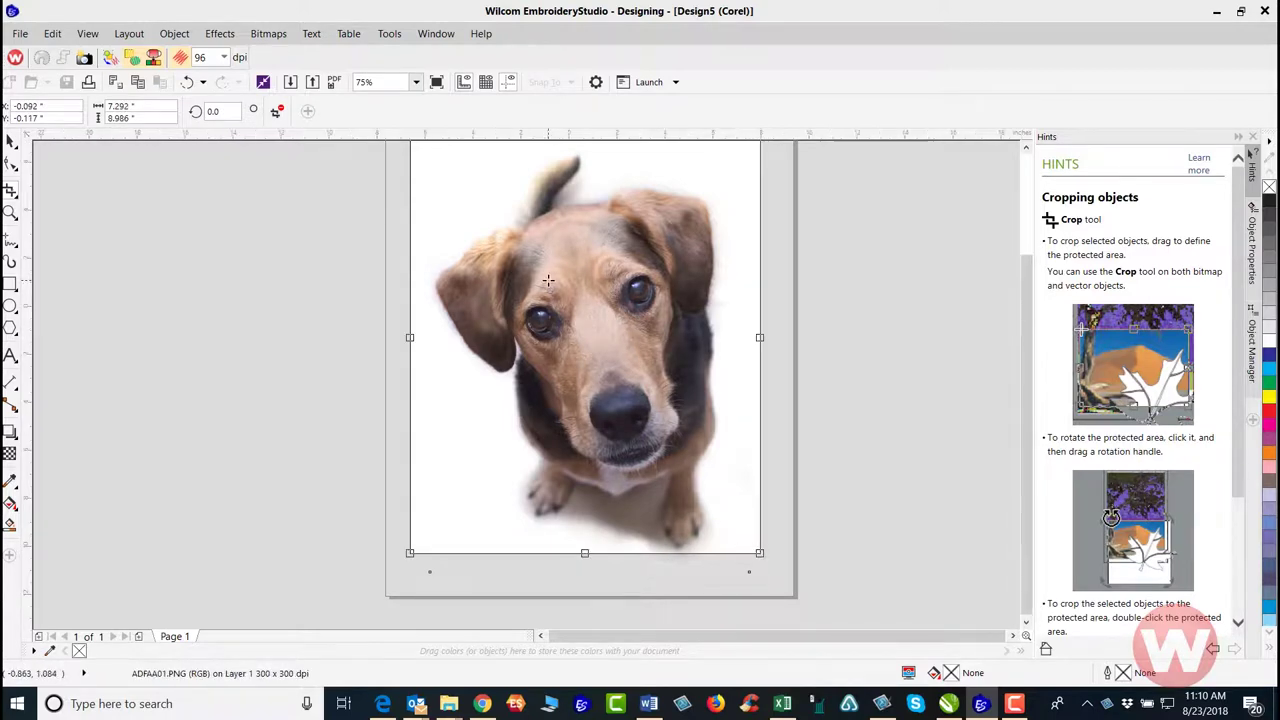
scroll(550, 284, down, 2)
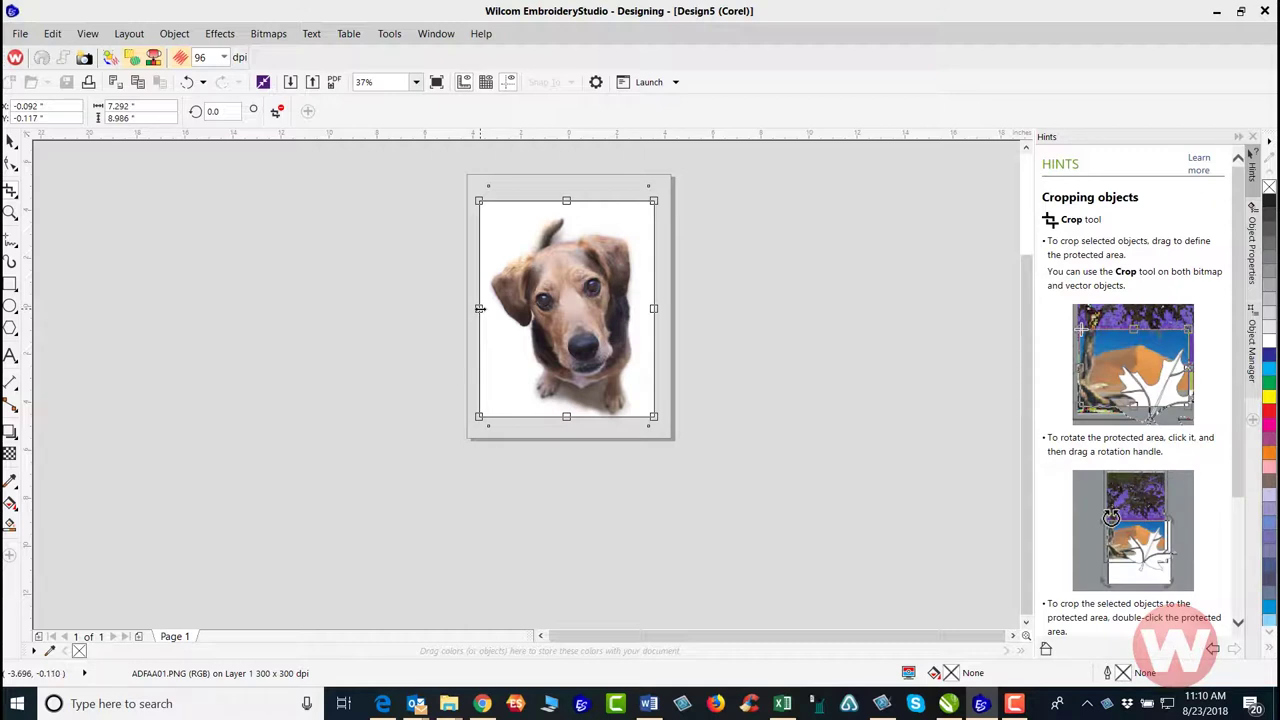
drag(480, 308, 474, 314)
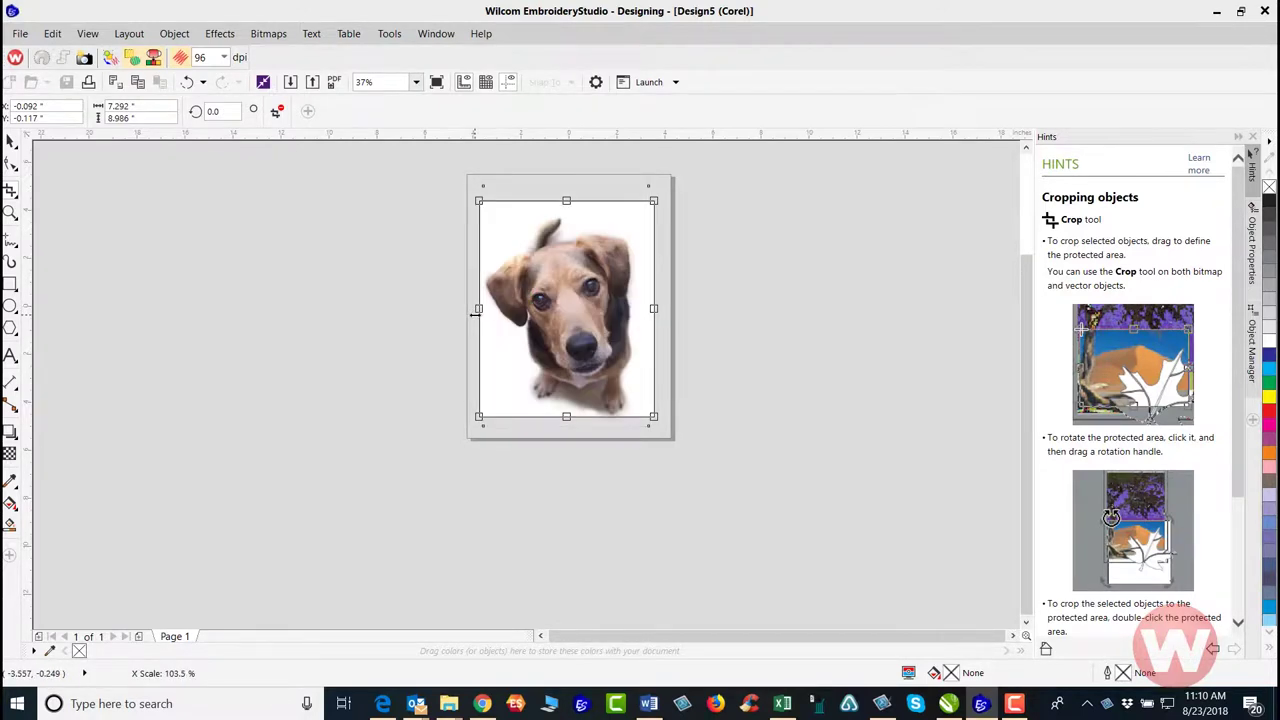
double_click(606, 218)
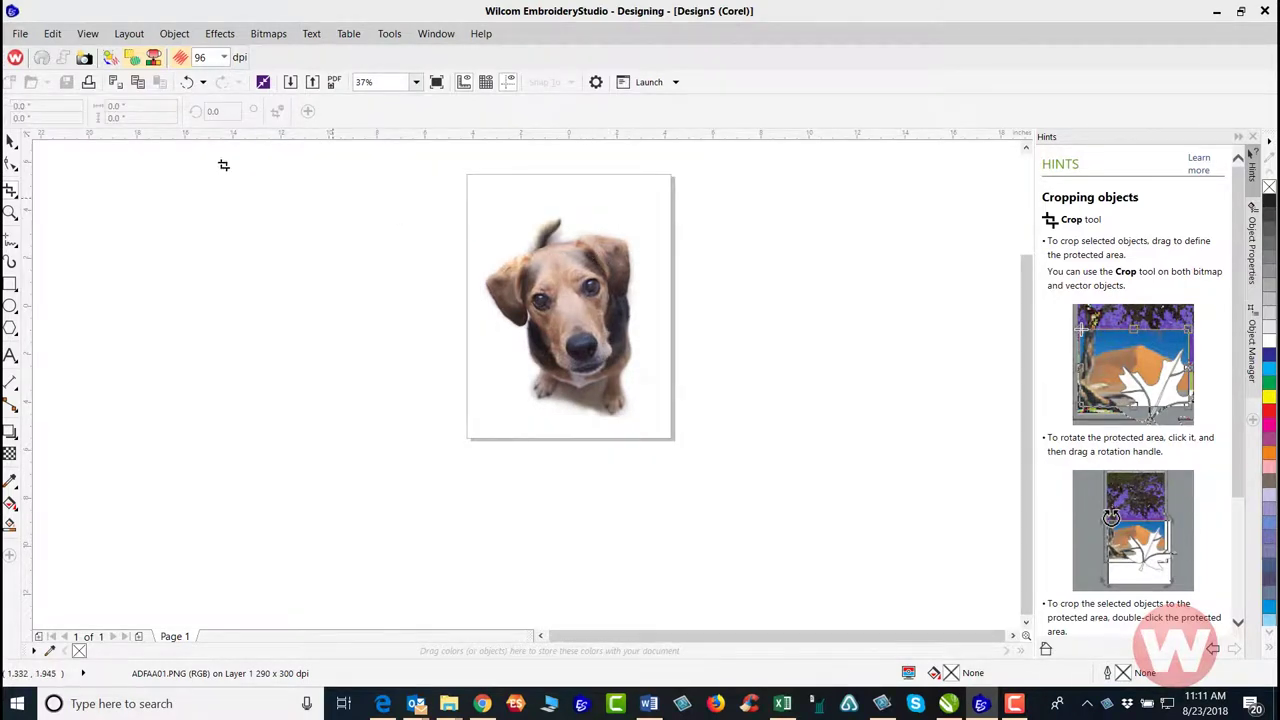
click(10, 140)
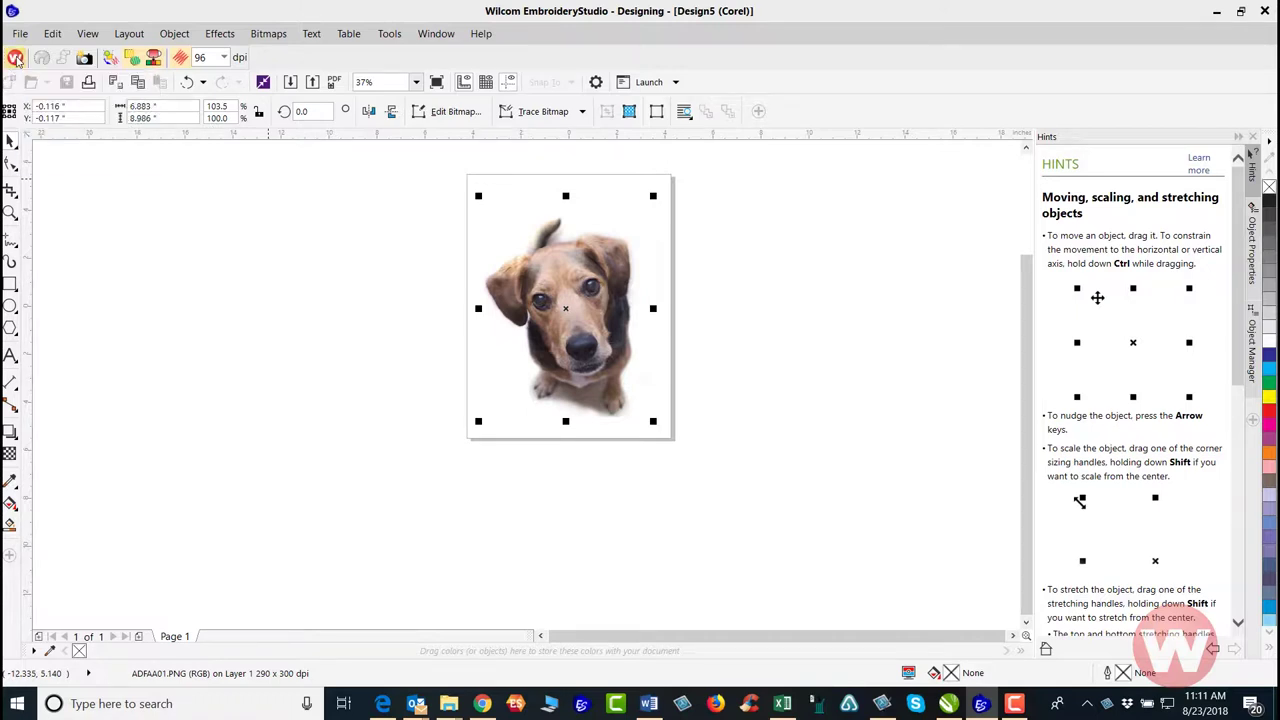
- Back in Wilcom, set the photo height to 8 in (6.124 in wide) and float the Auto-Digitizing toolbar
click(14, 57)
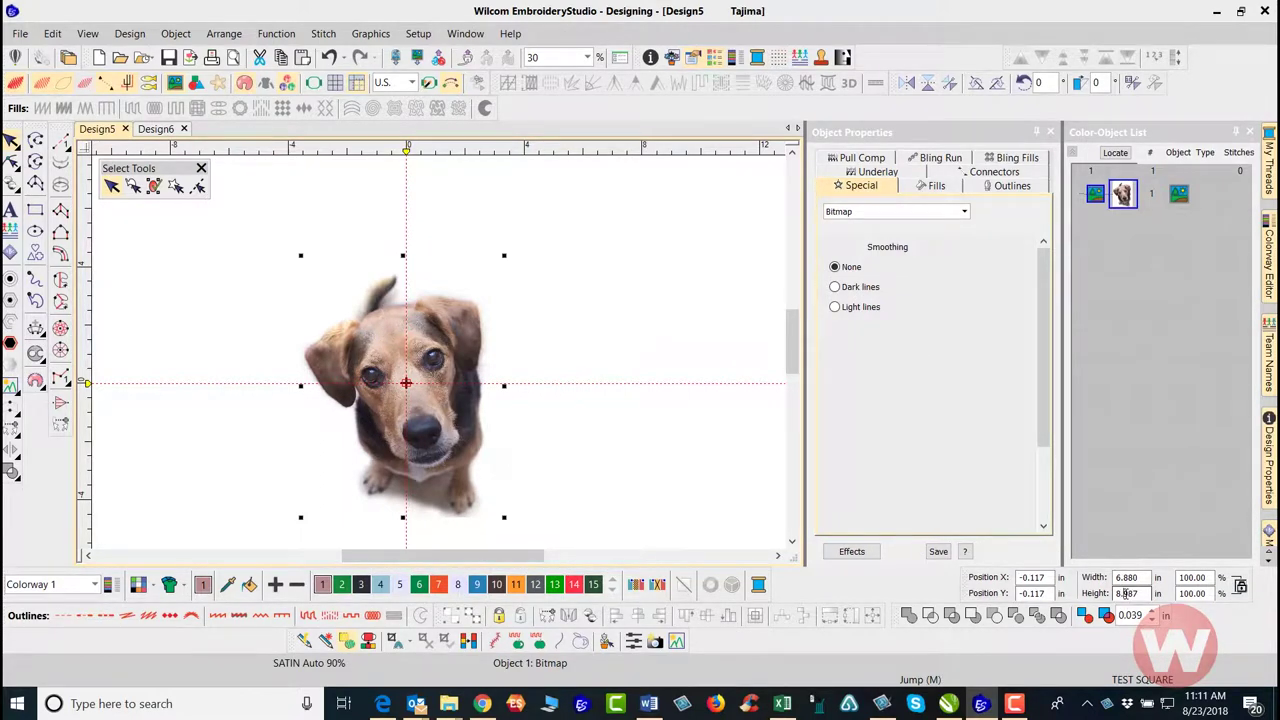
double_click(1128, 593)
text(8)
key(Return)
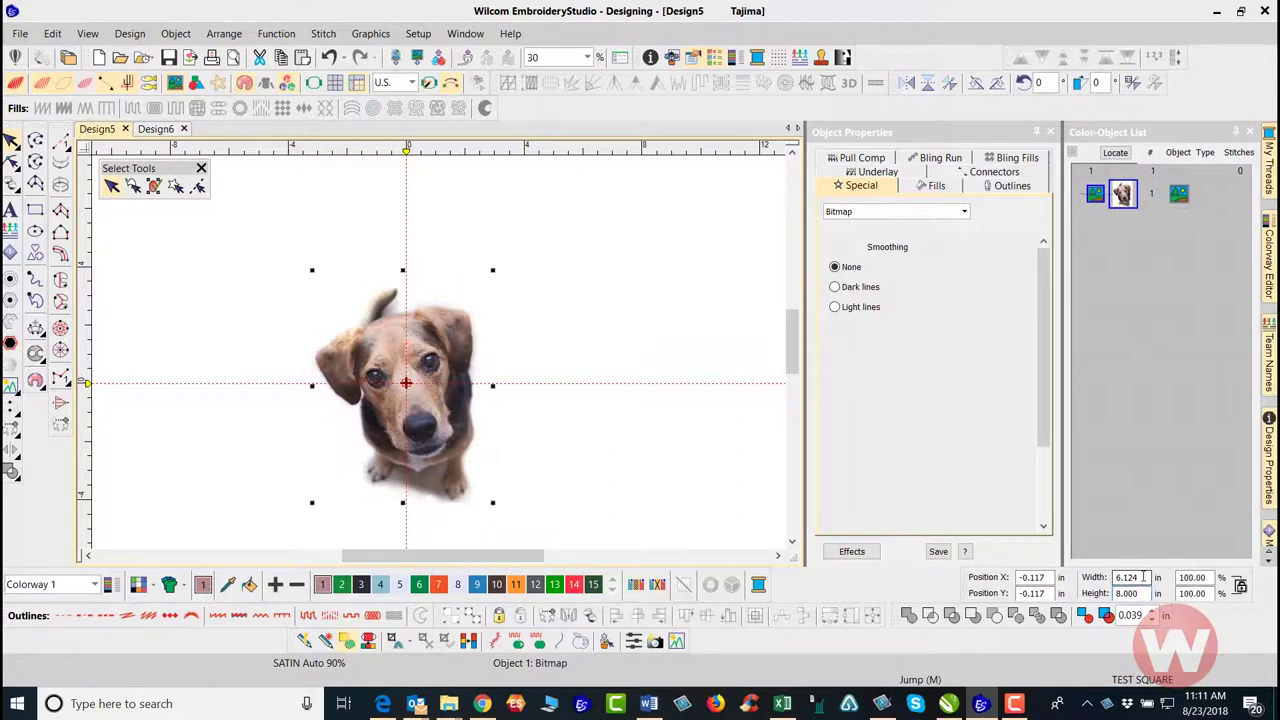
key(0)
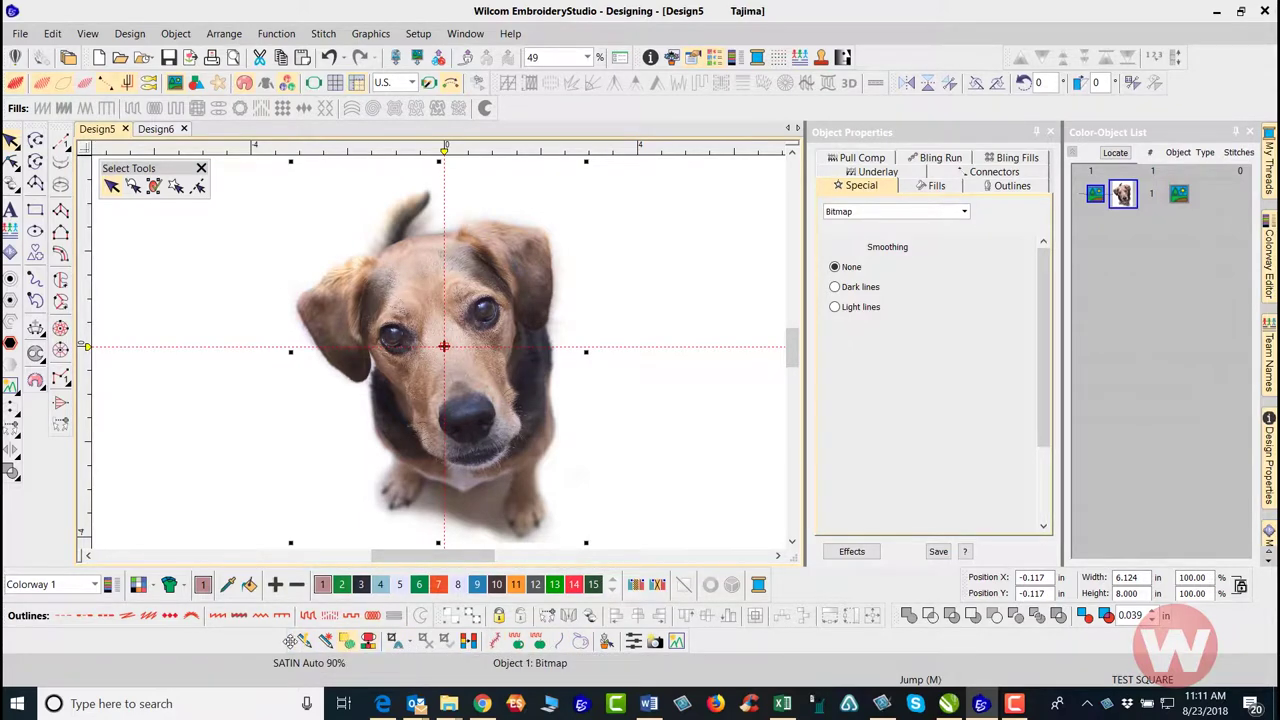
drag(289, 640, 240, 542)
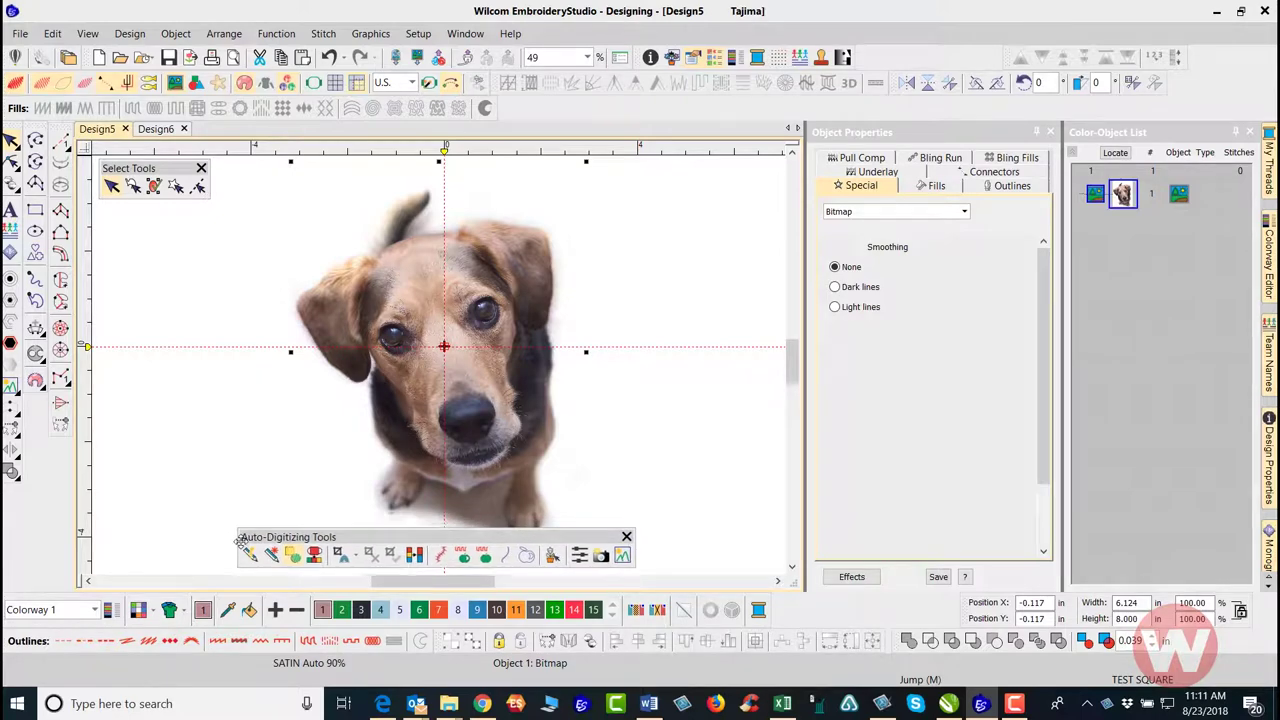
right_click(1205, 88)
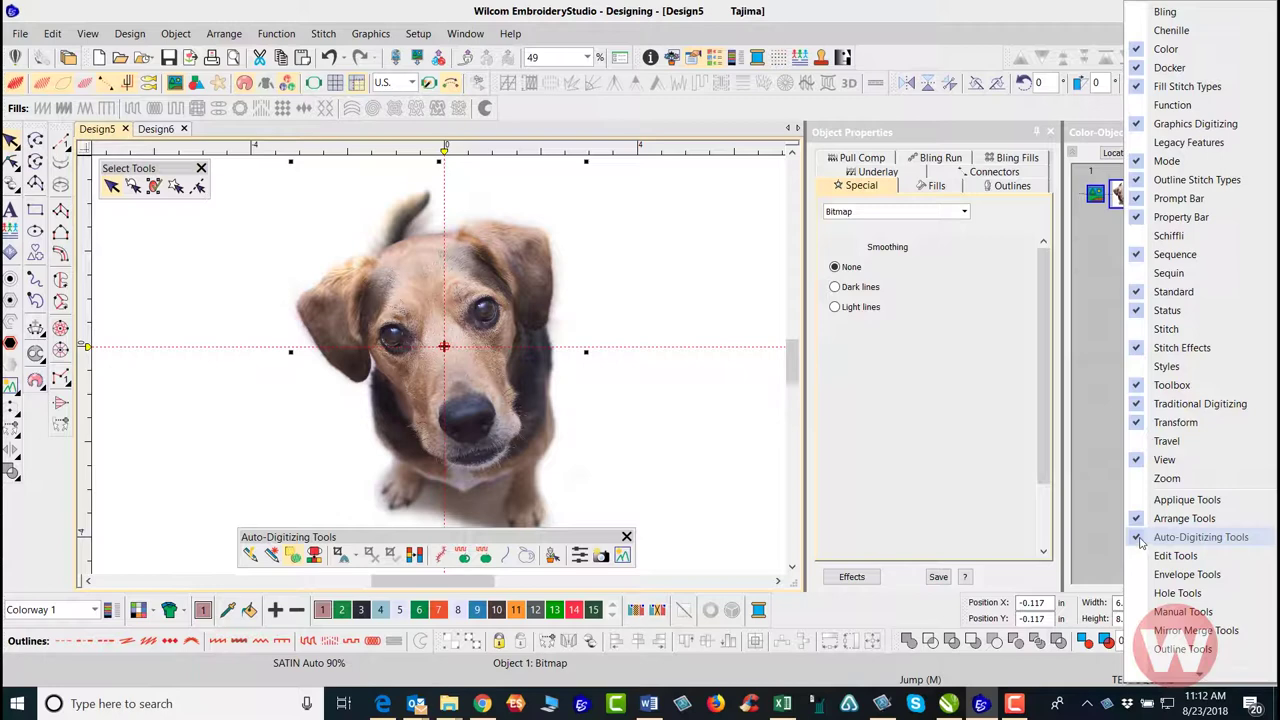
click(735, 370)
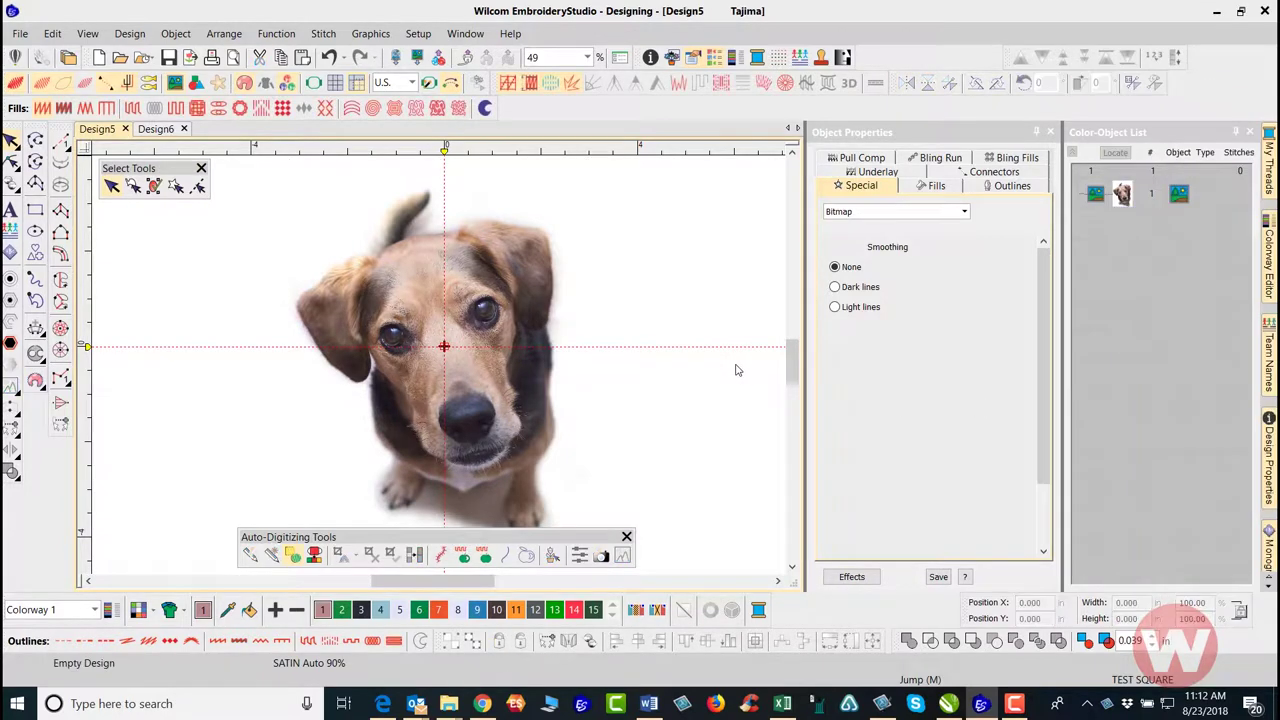
click(509, 285)
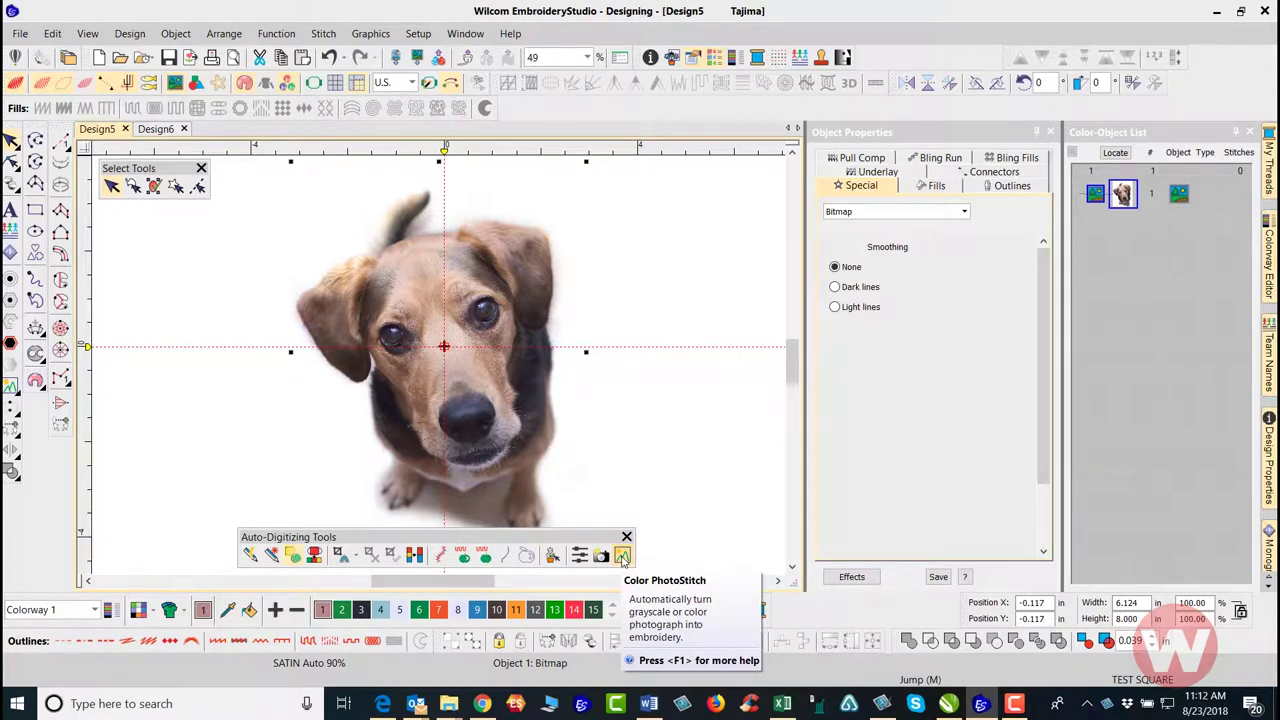
- Preview Color PhotoStitch of the dog at 7 colours, matching bitmap colours to the thread palette
click(622, 557)
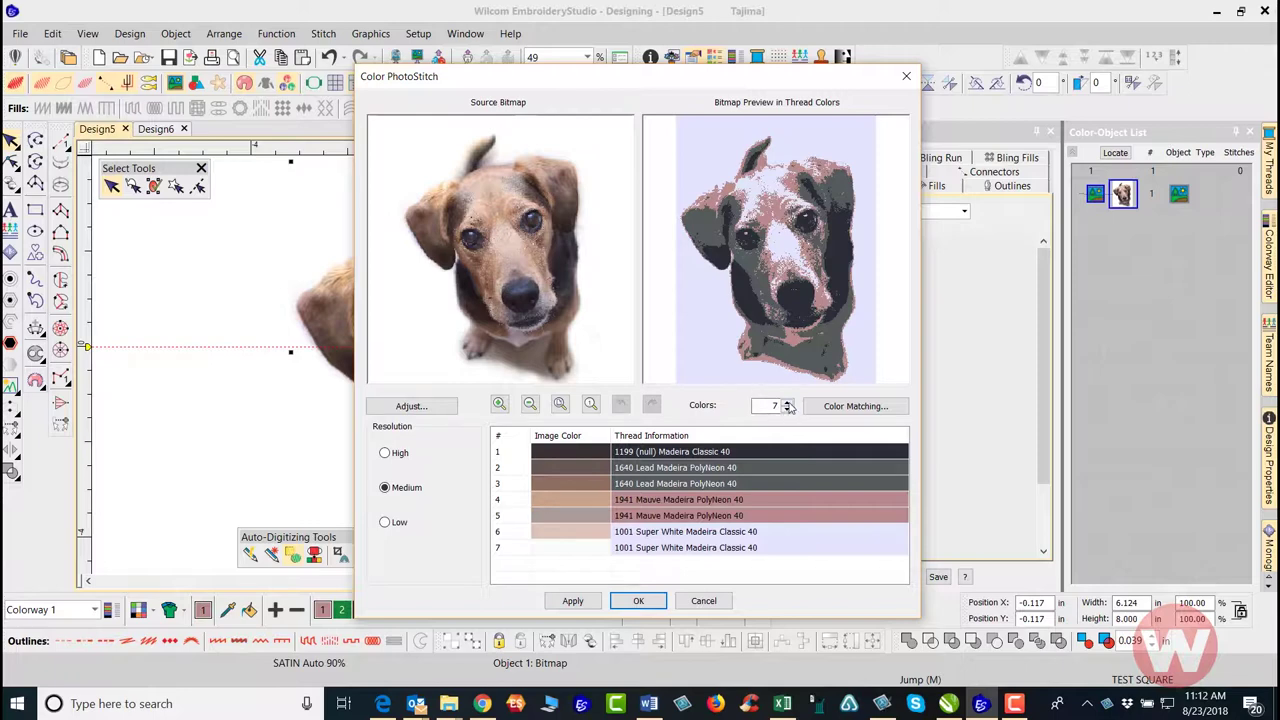
click(787, 403)
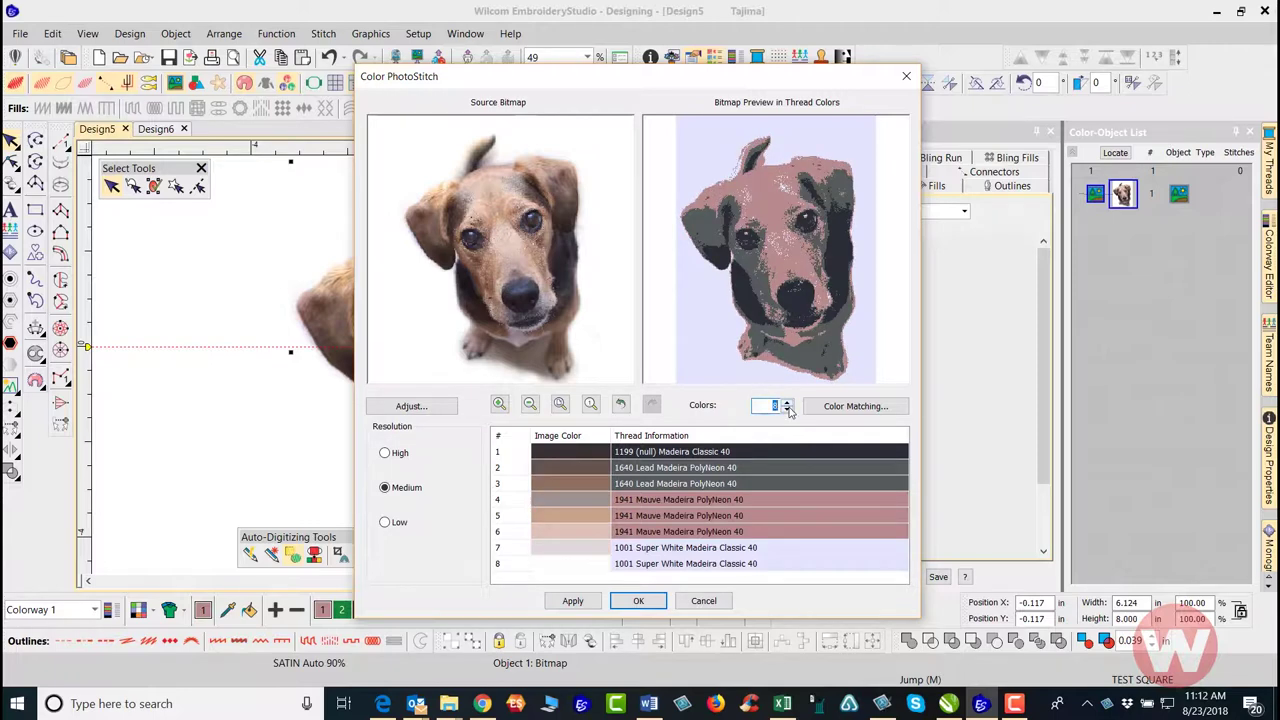
click(787, 409)
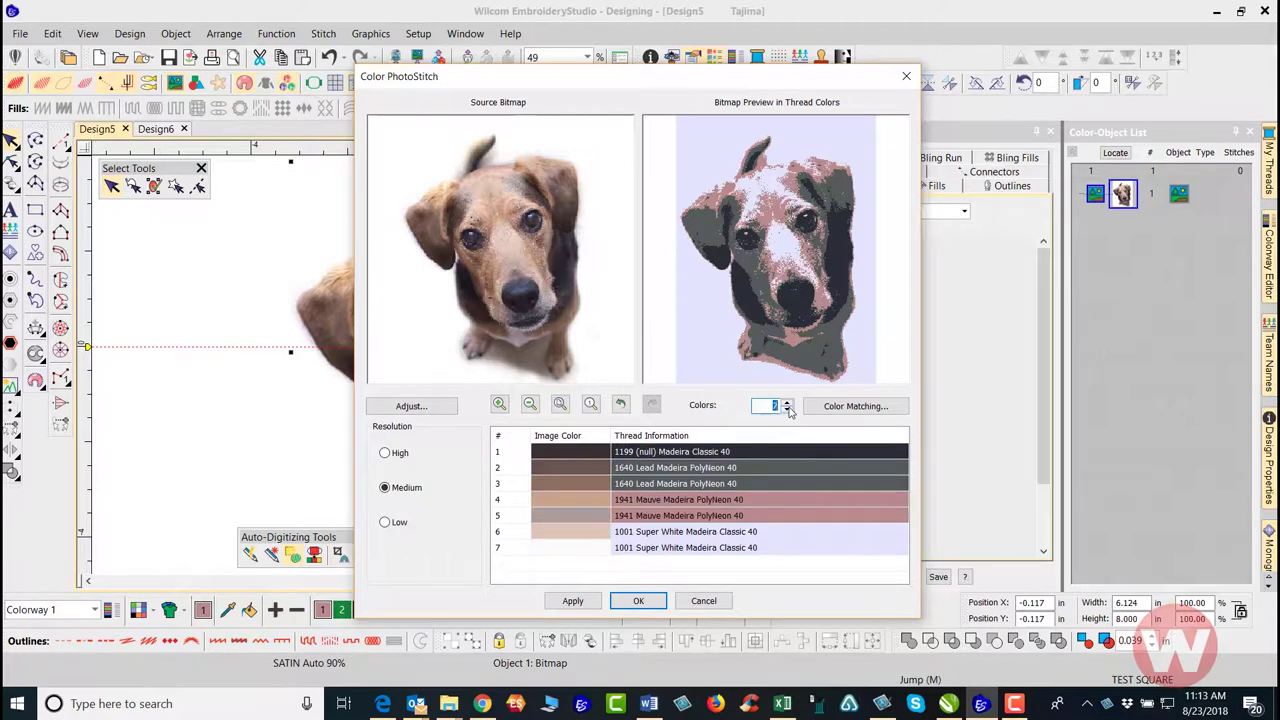
click(866, 408)
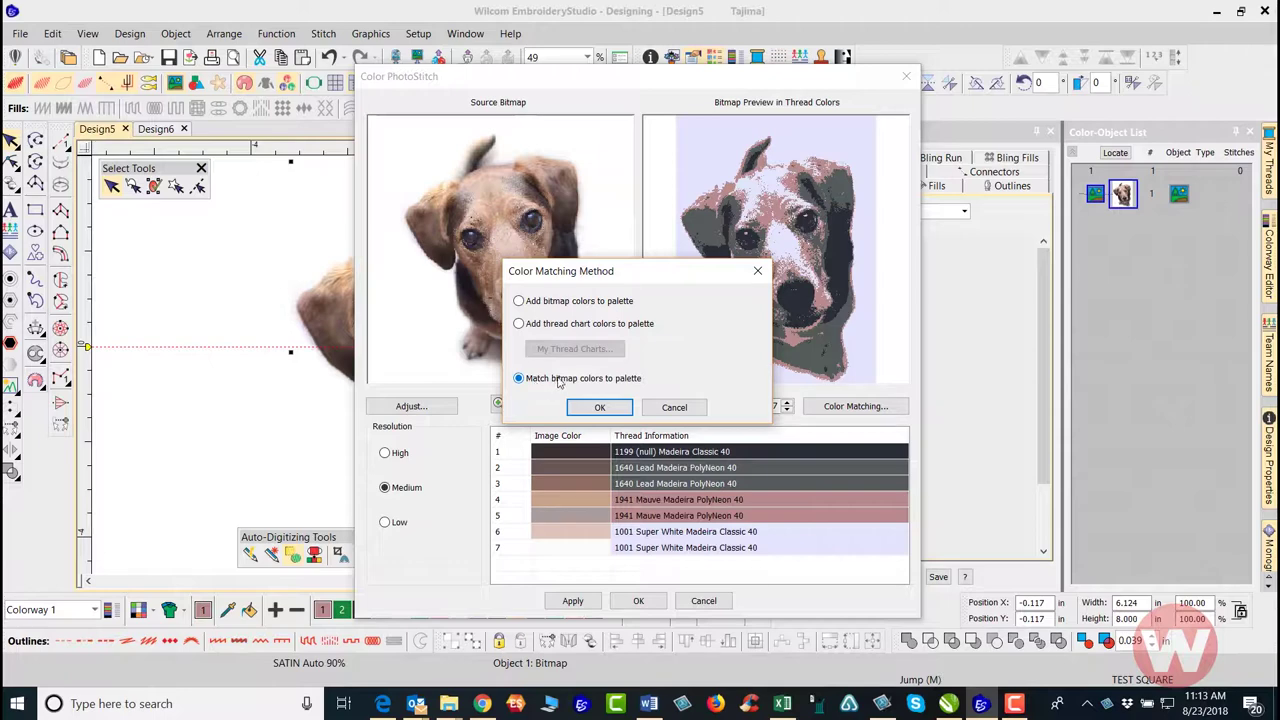
click(600, 407)
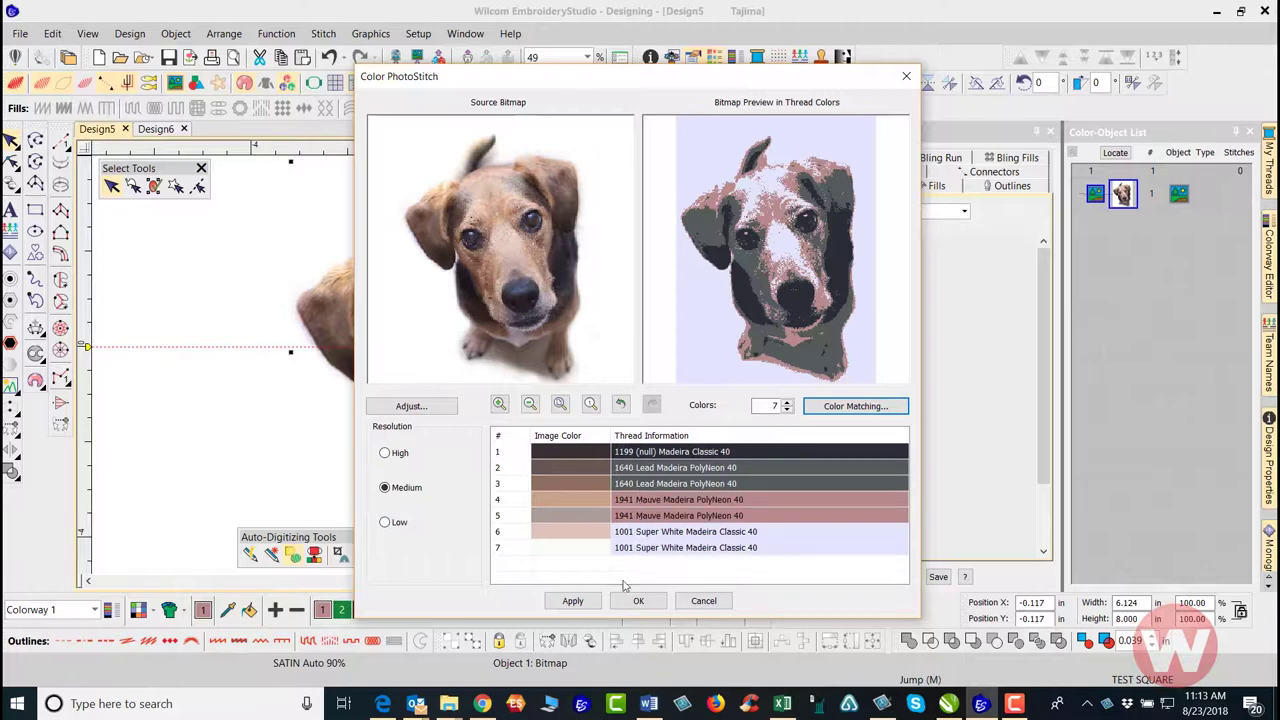
click(573, 603)
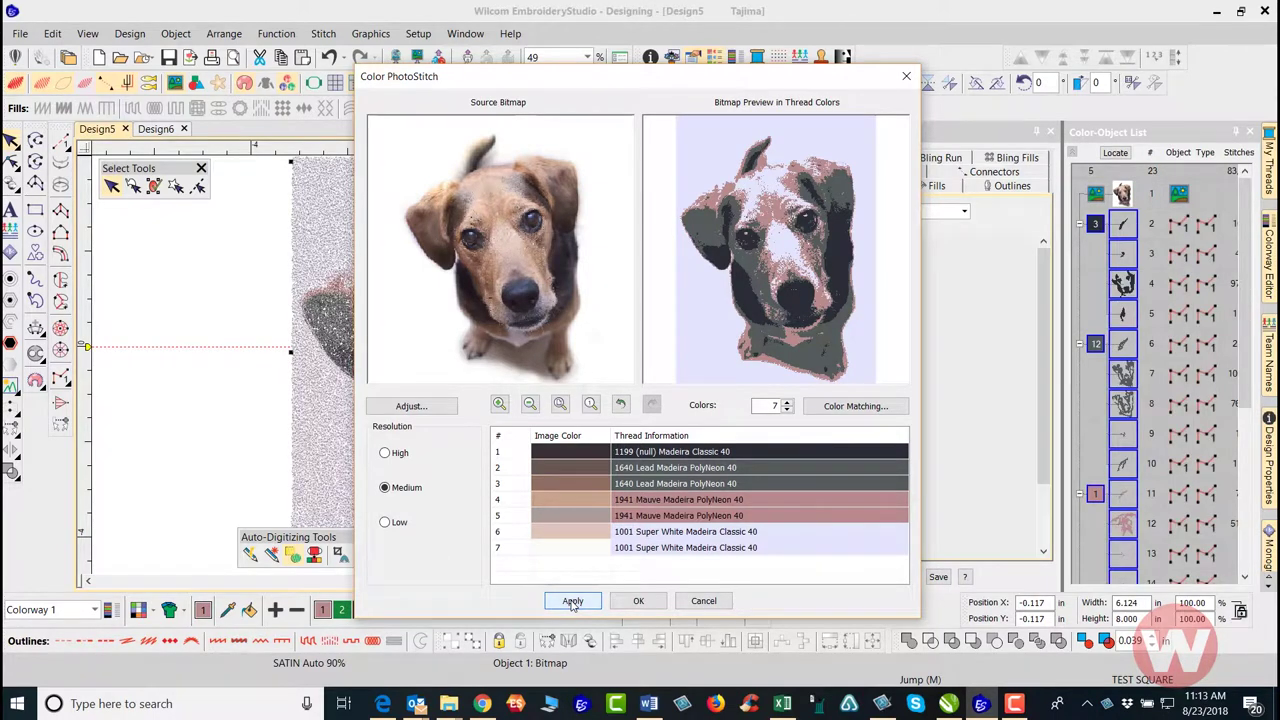
- Accept the PhotoStitch result and uncover the 22-object, 84,307-stitch dog design
click(638, 601)
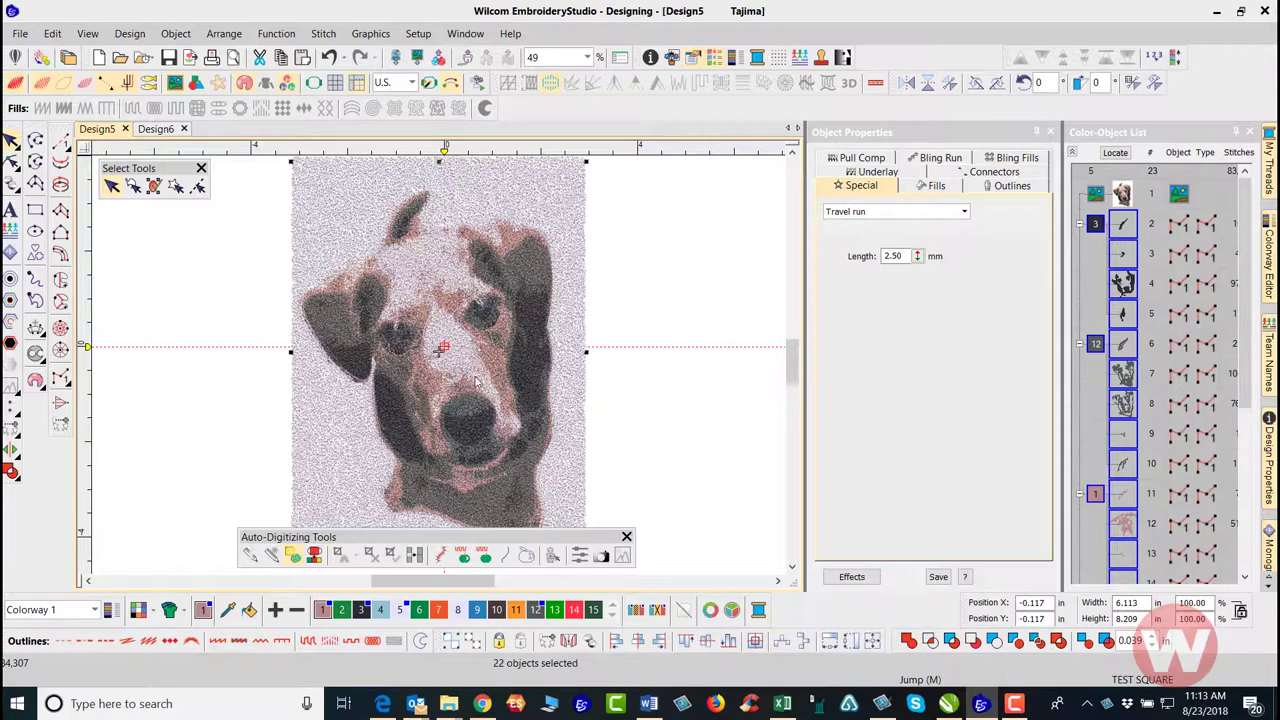
drag(457, 538, 455, 561)
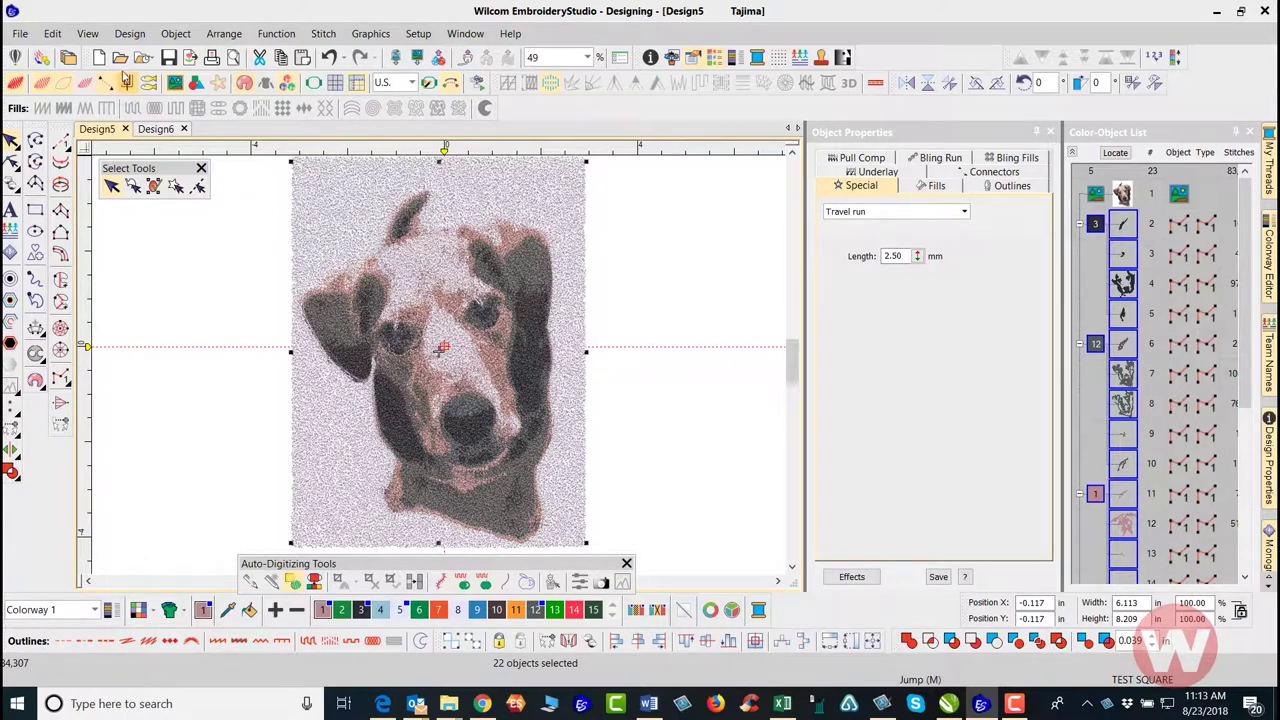
- Run Remove Small Stitches with Always and a 0.5 mm minimum, then inspect the stitches
click(130, 34)
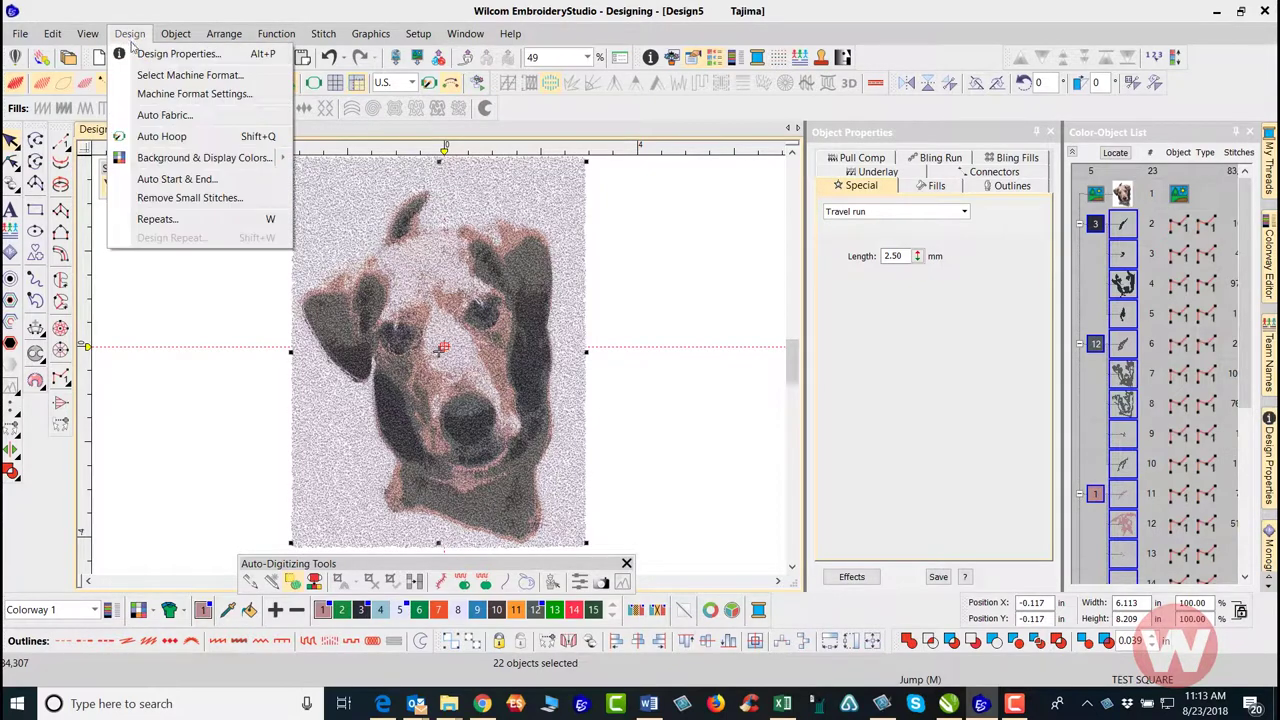
click(196, 198)
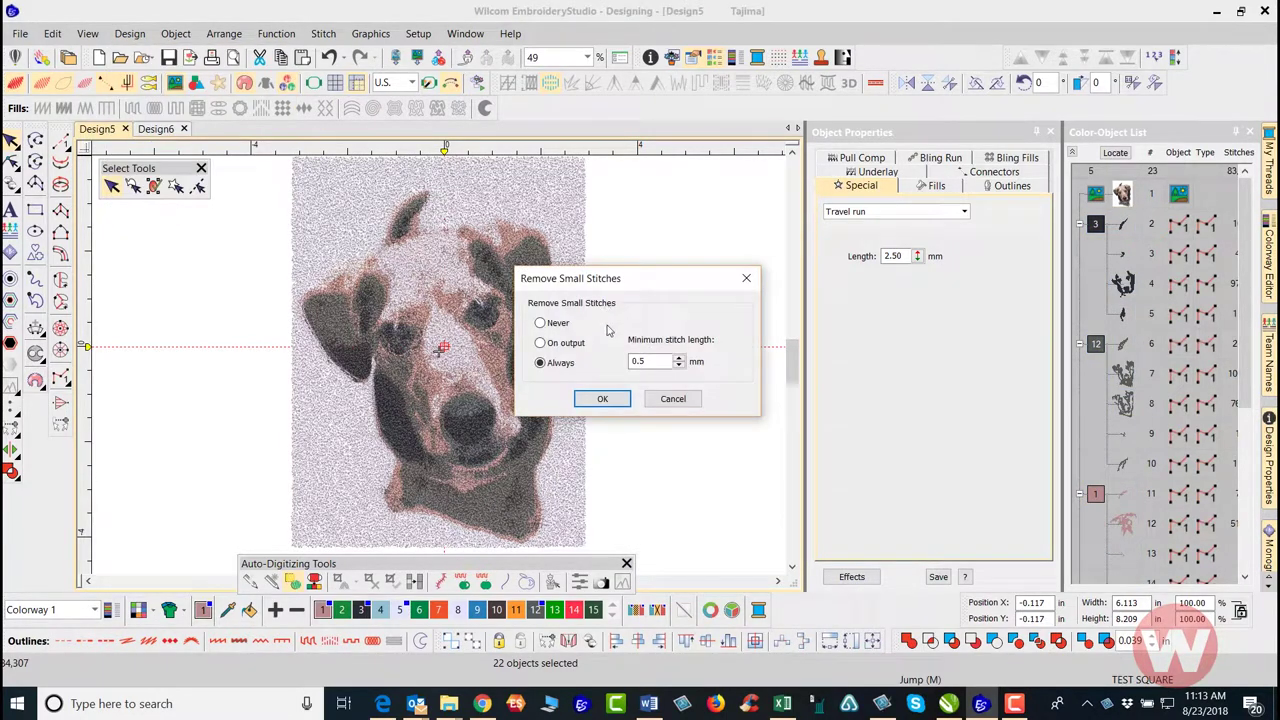
click(604, 399)
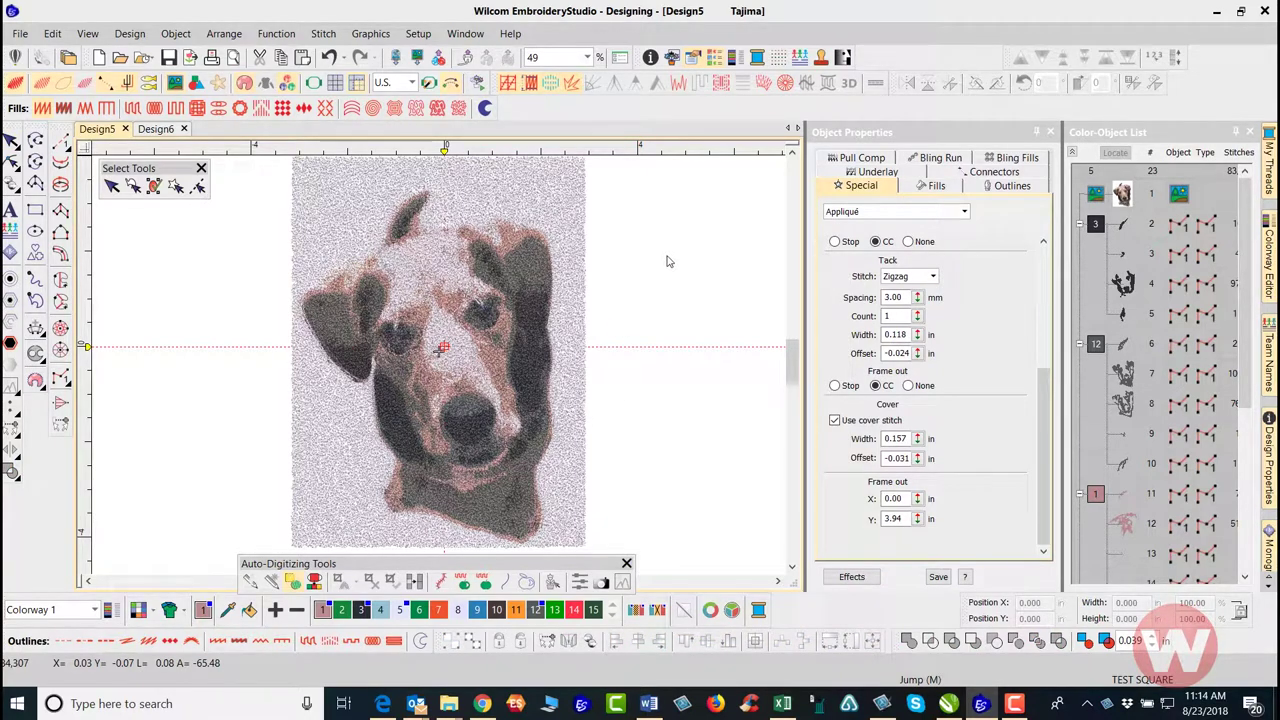
scroll(440, 362, up, 3)
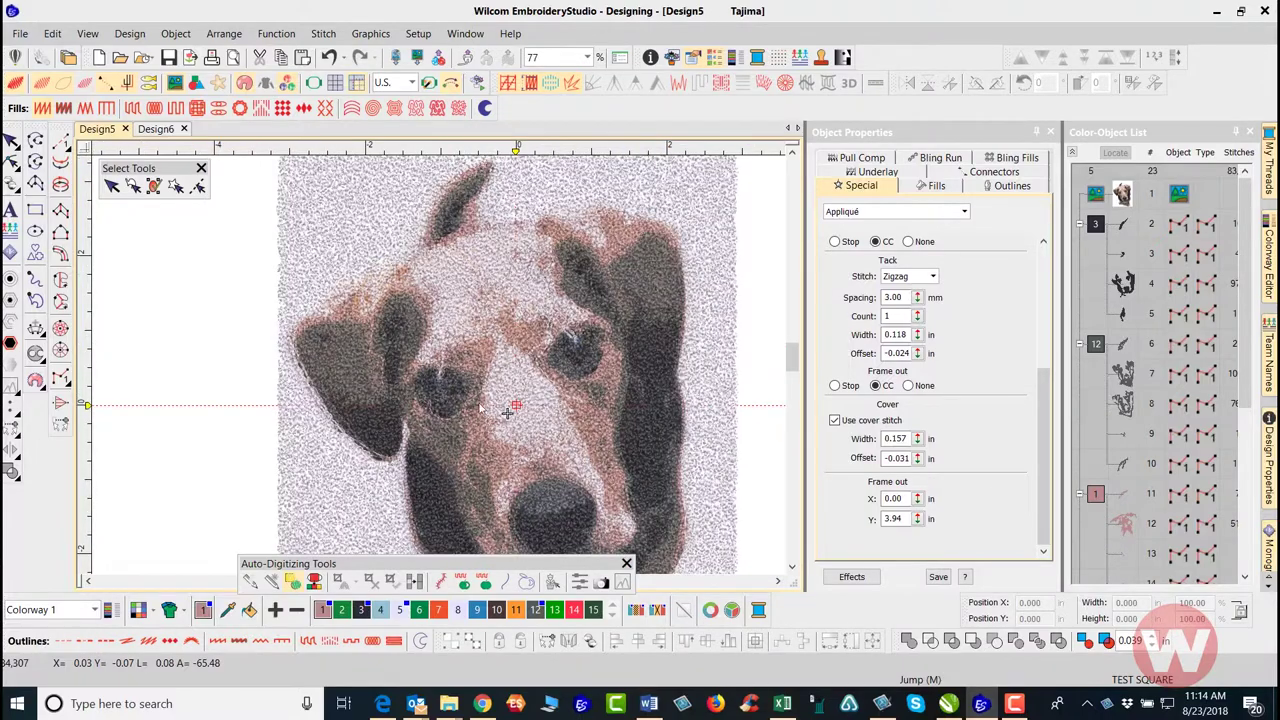
scroll(440, 366, up, 2)
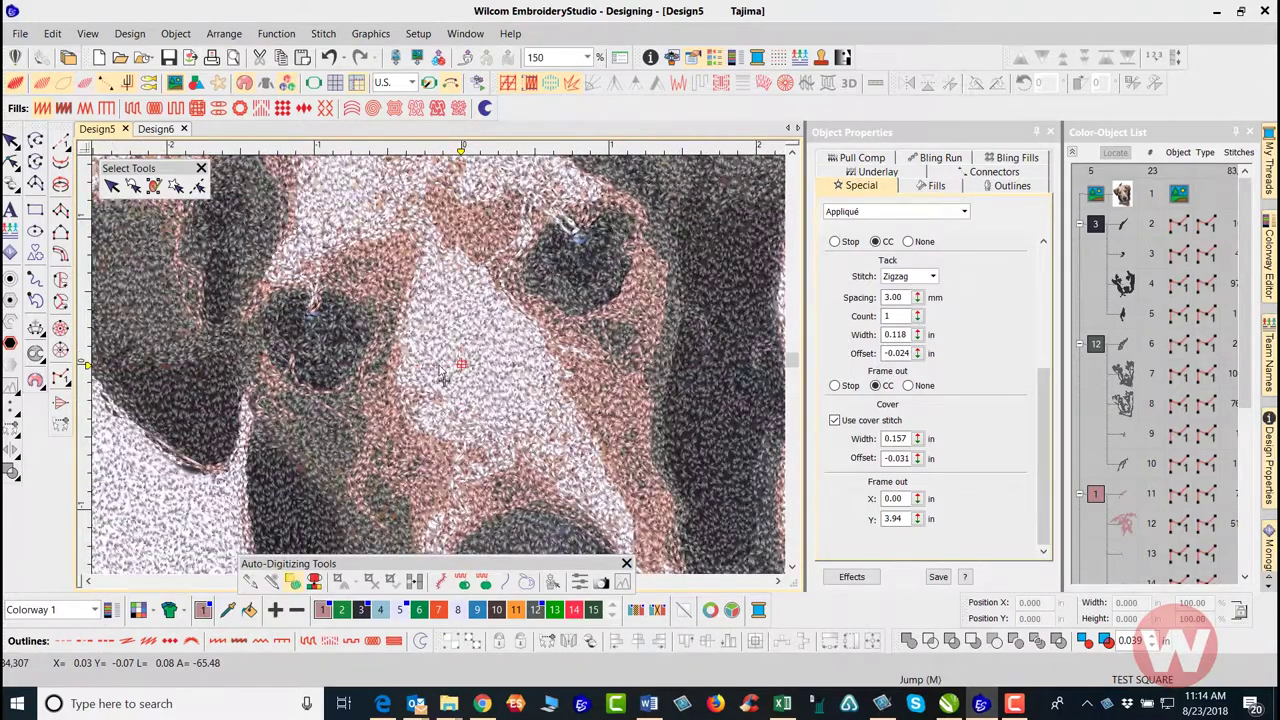
scroll(440, 367, up, 2)
scroll(439, 369, up, 1)
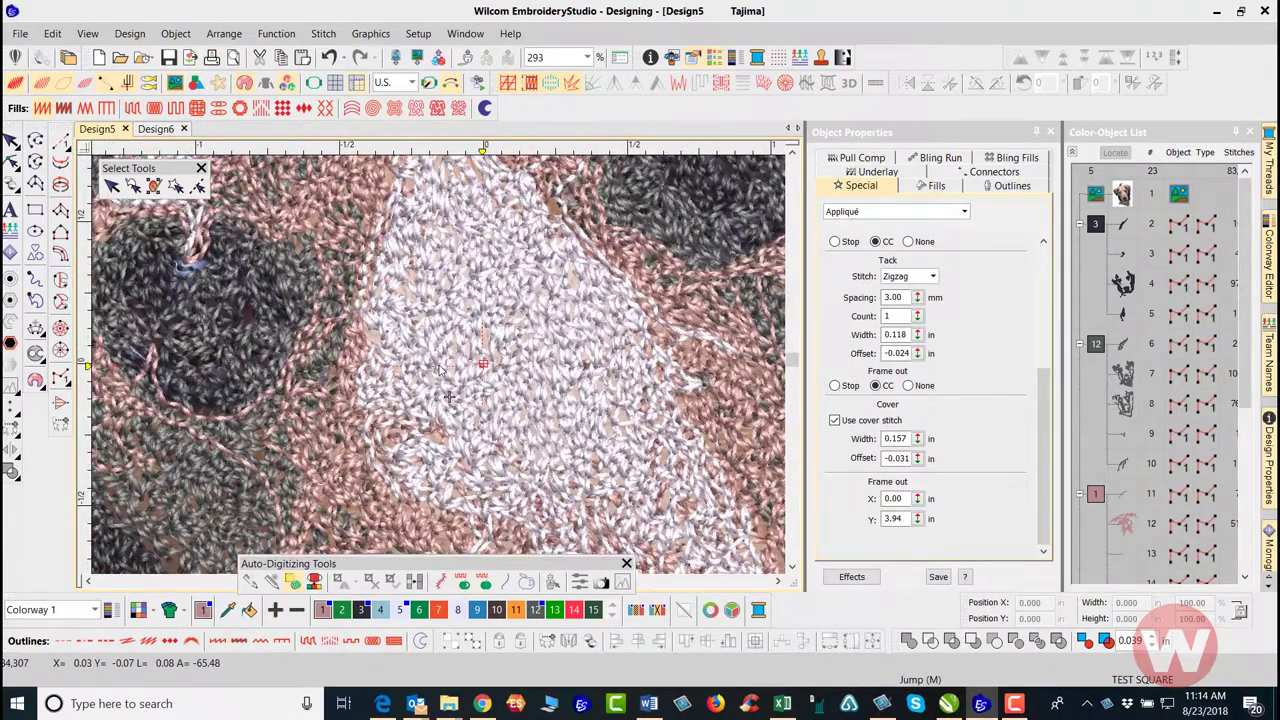
scroll(440, 369, down, 2)
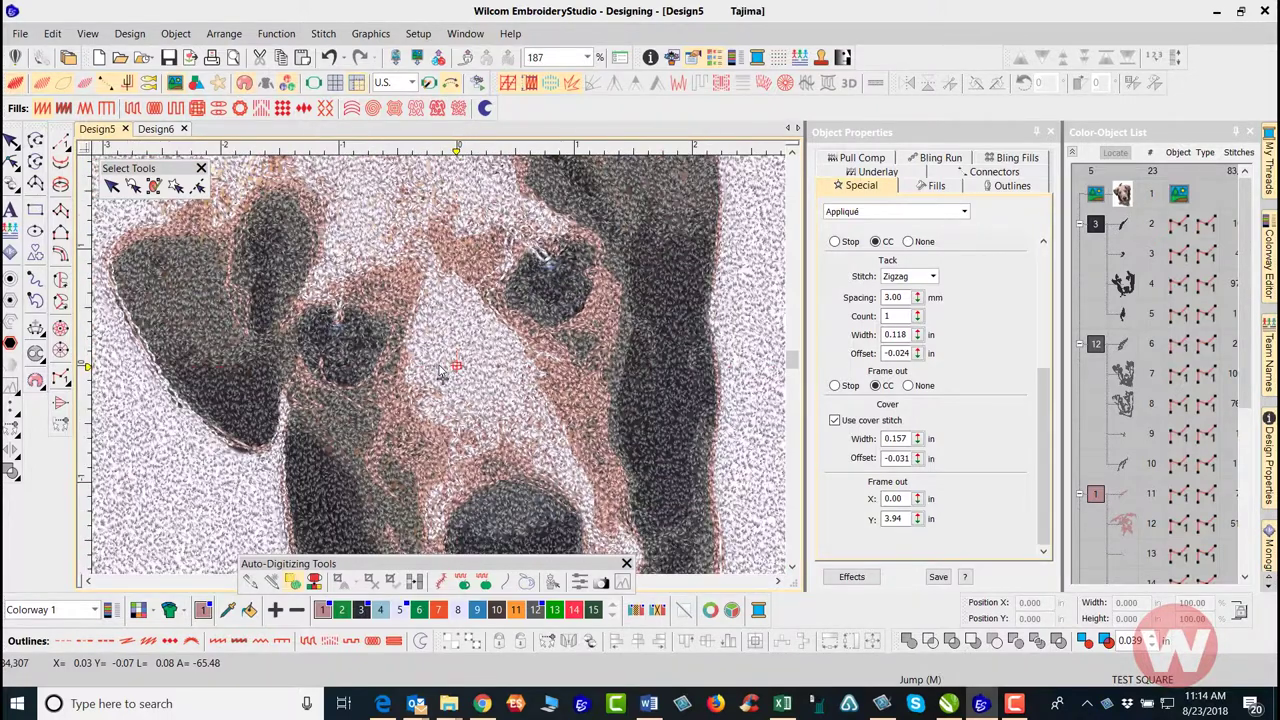
scroll(440, 372, down, 2)
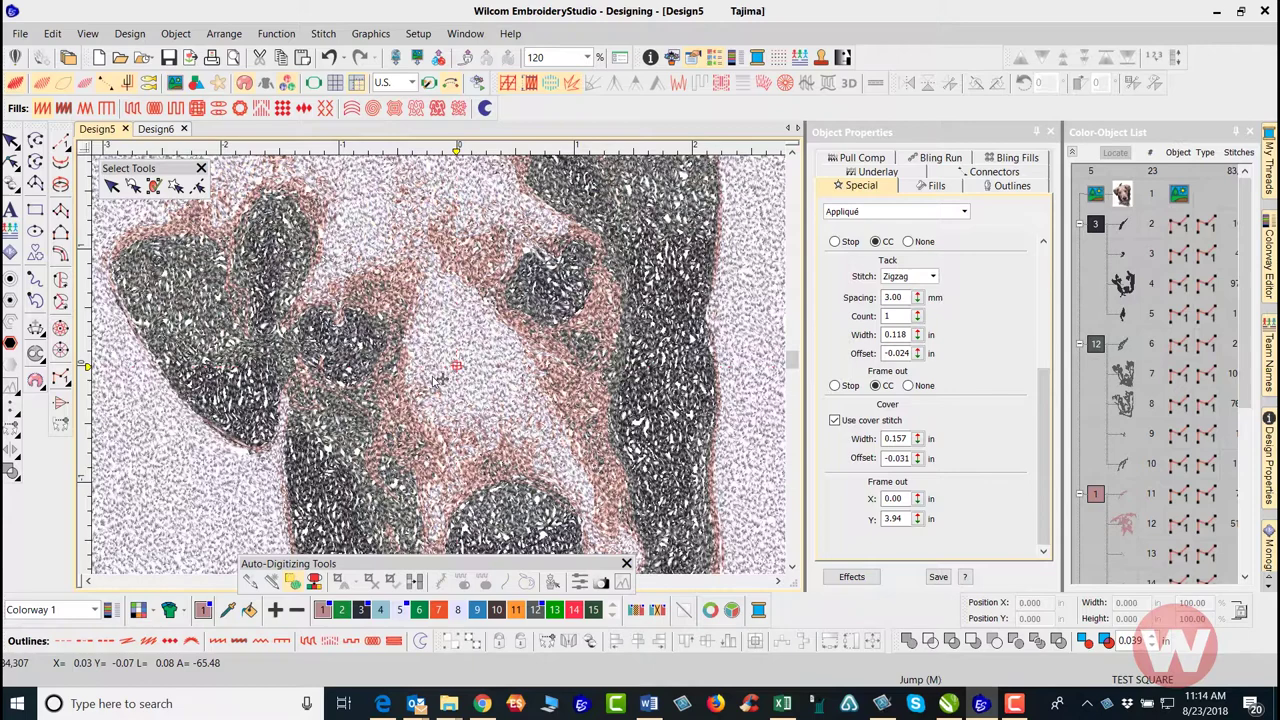
scroll(441, 377, down, 4)
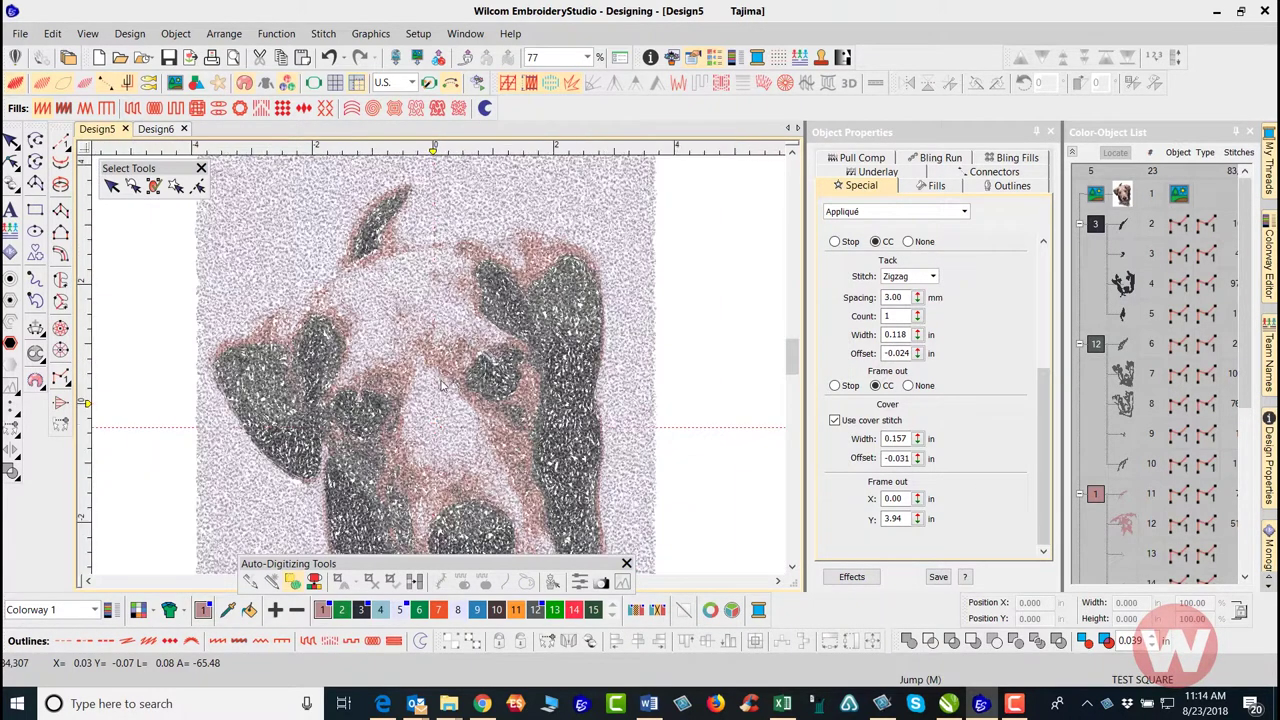
scroll(411, 456, up, 1)
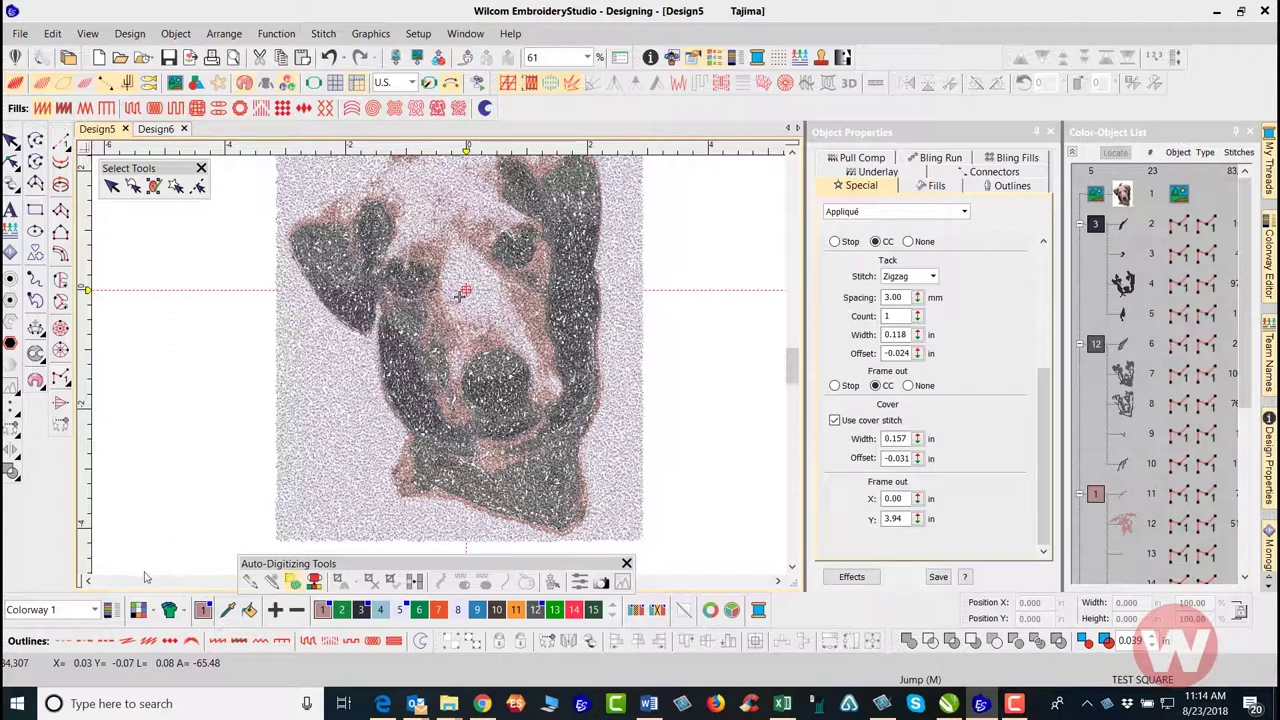
- Set the design's solid background colour to black in Background & Display Colors
click(138, 611)
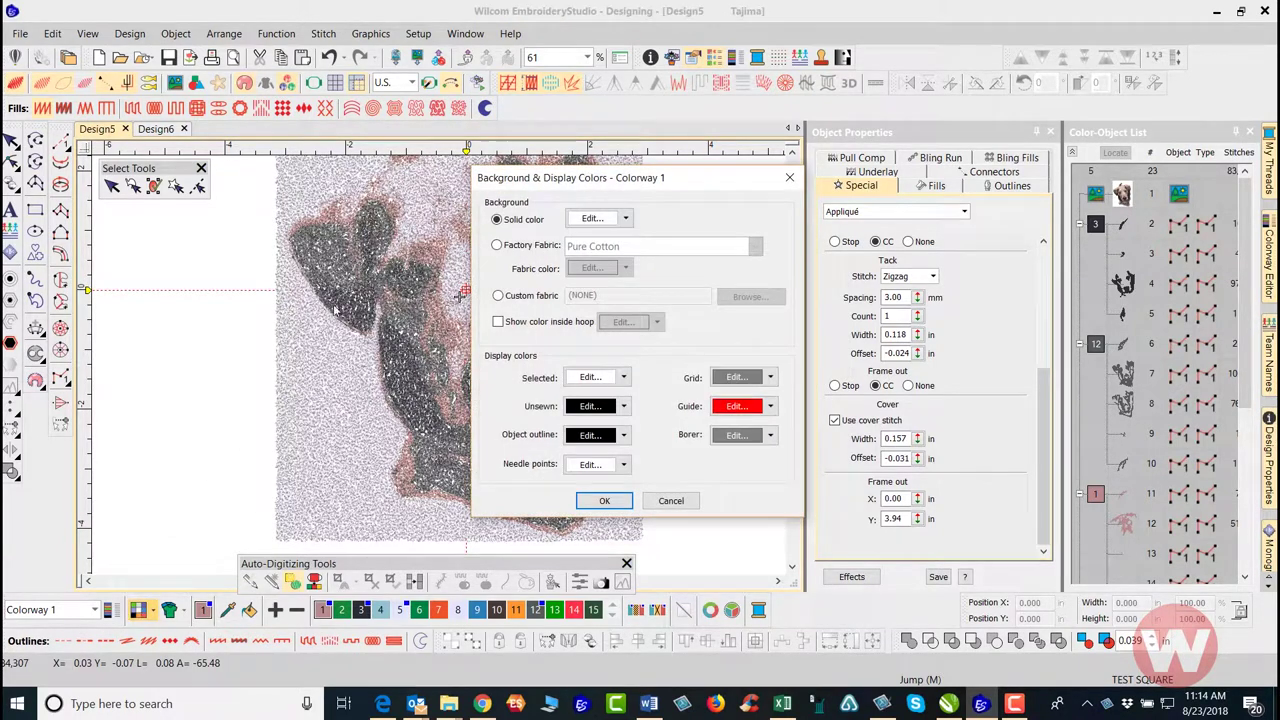
click(624, 219)
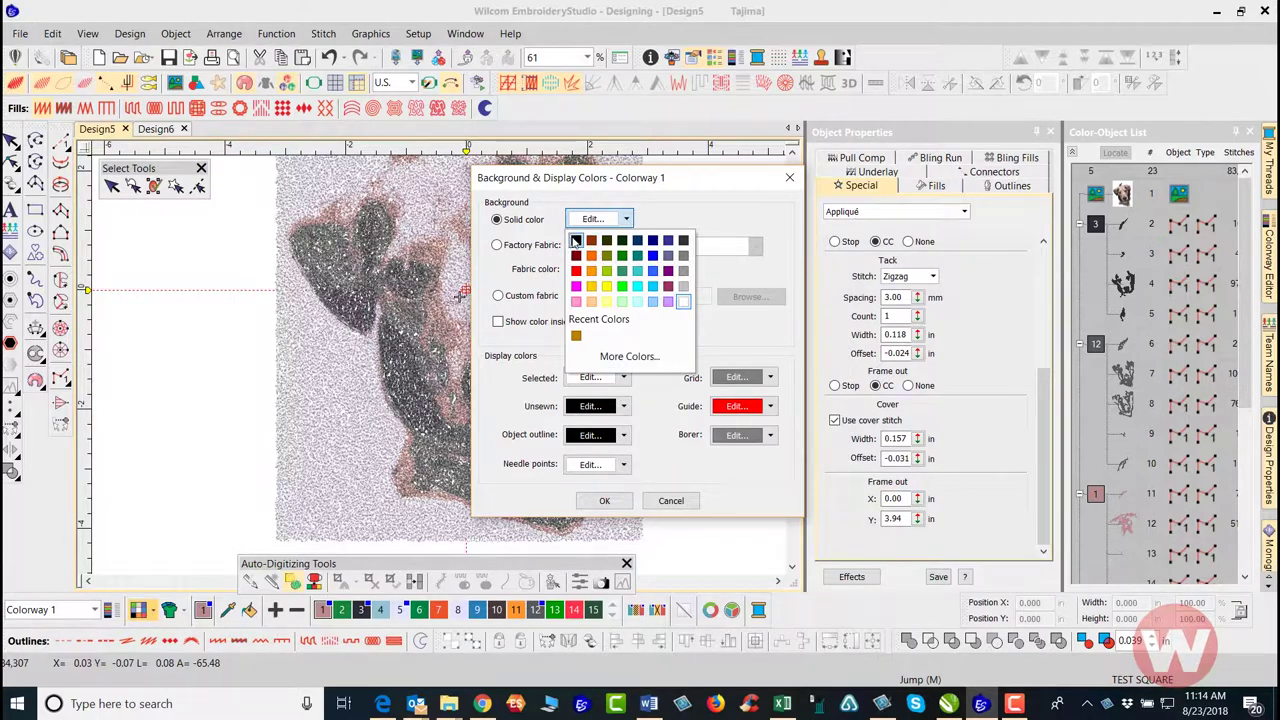
click(576, 240)
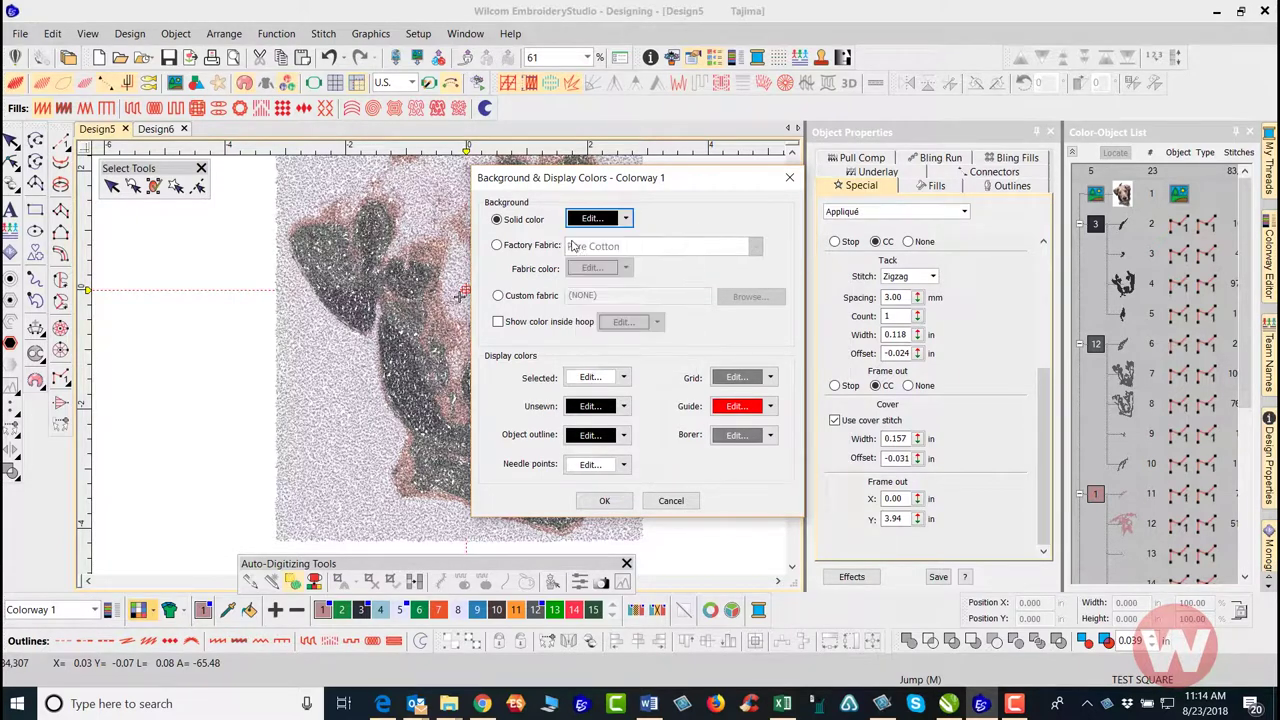
click(604, 503)
scroll(500, 310, down, 2)
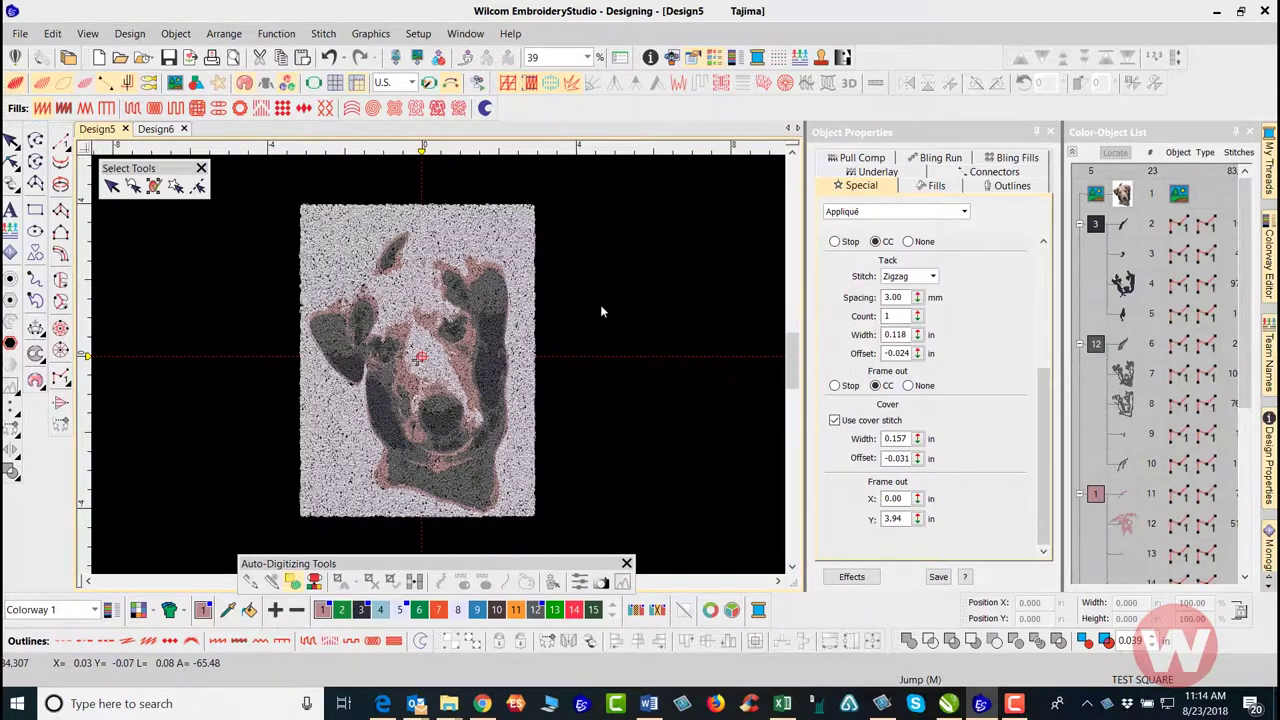
scroll(441, 376, up, 2)
scroll(441, 376, down, 1)
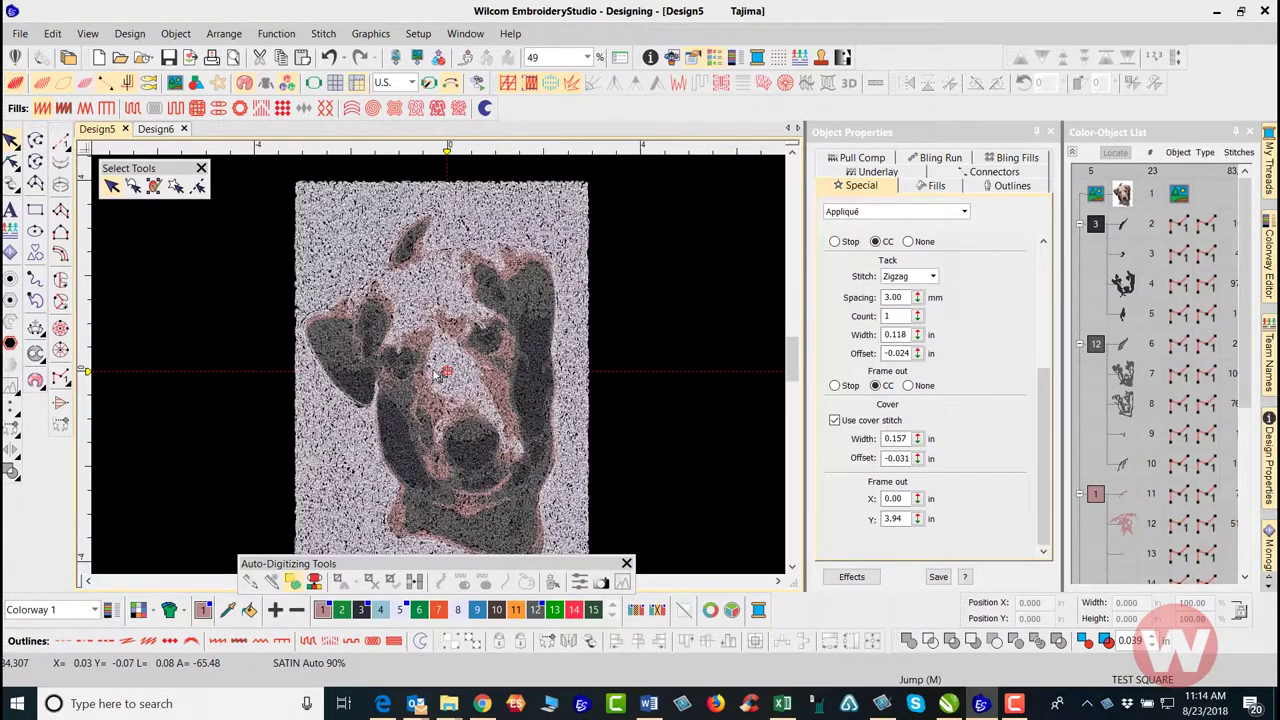
scroll(438, 375, up, 1)
scroll(439, 372, down, 1)
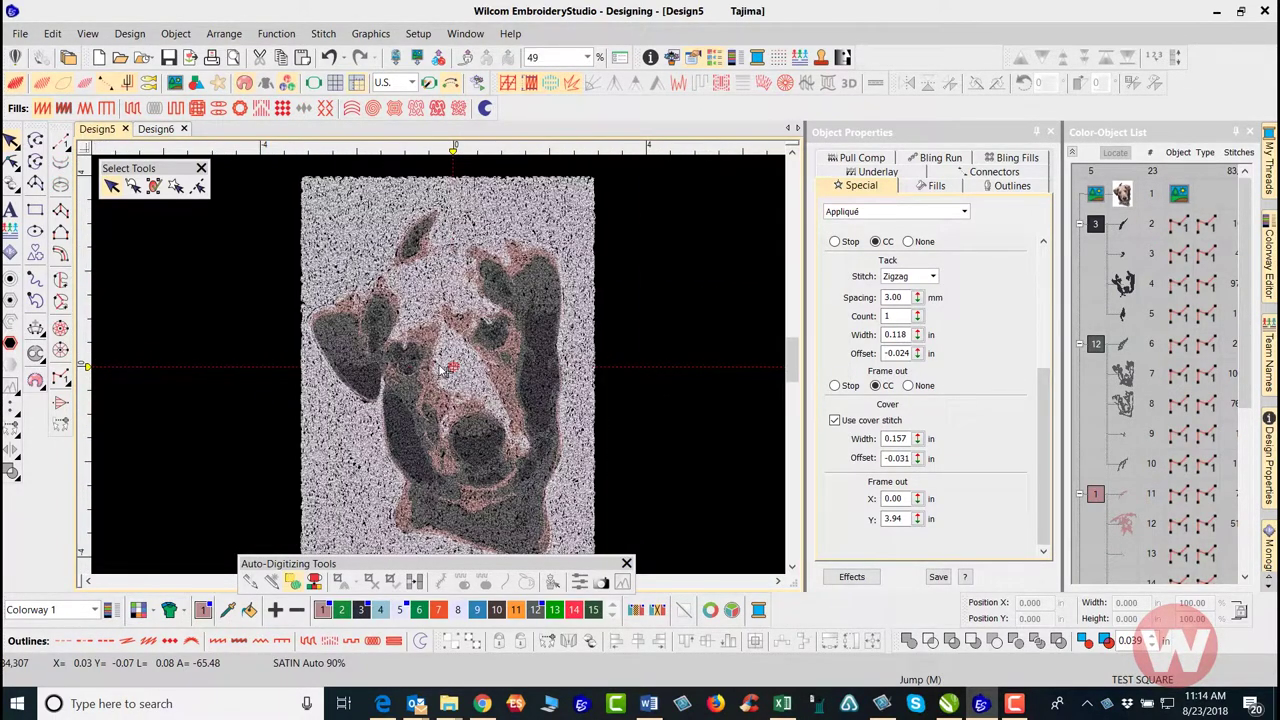
scroll(442, 369, down, 1)
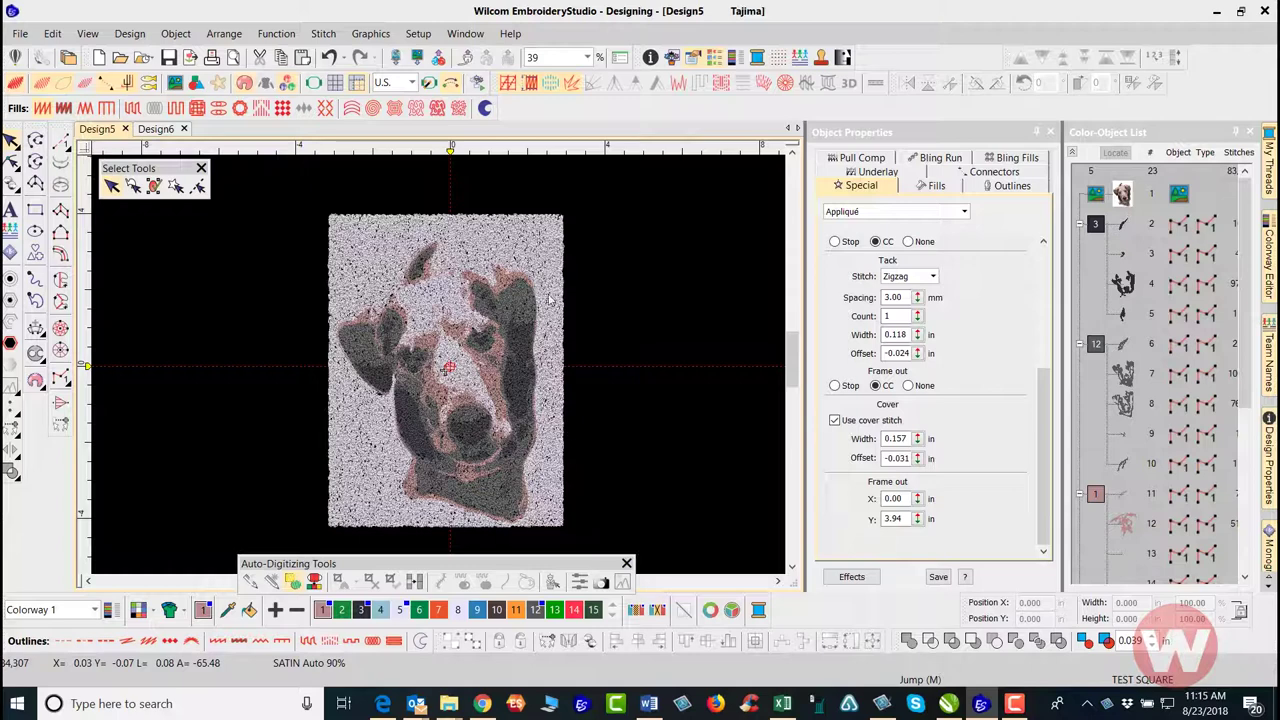
- Create a single Satin Column C offset outline around the stitched dog design
click(340, 229)
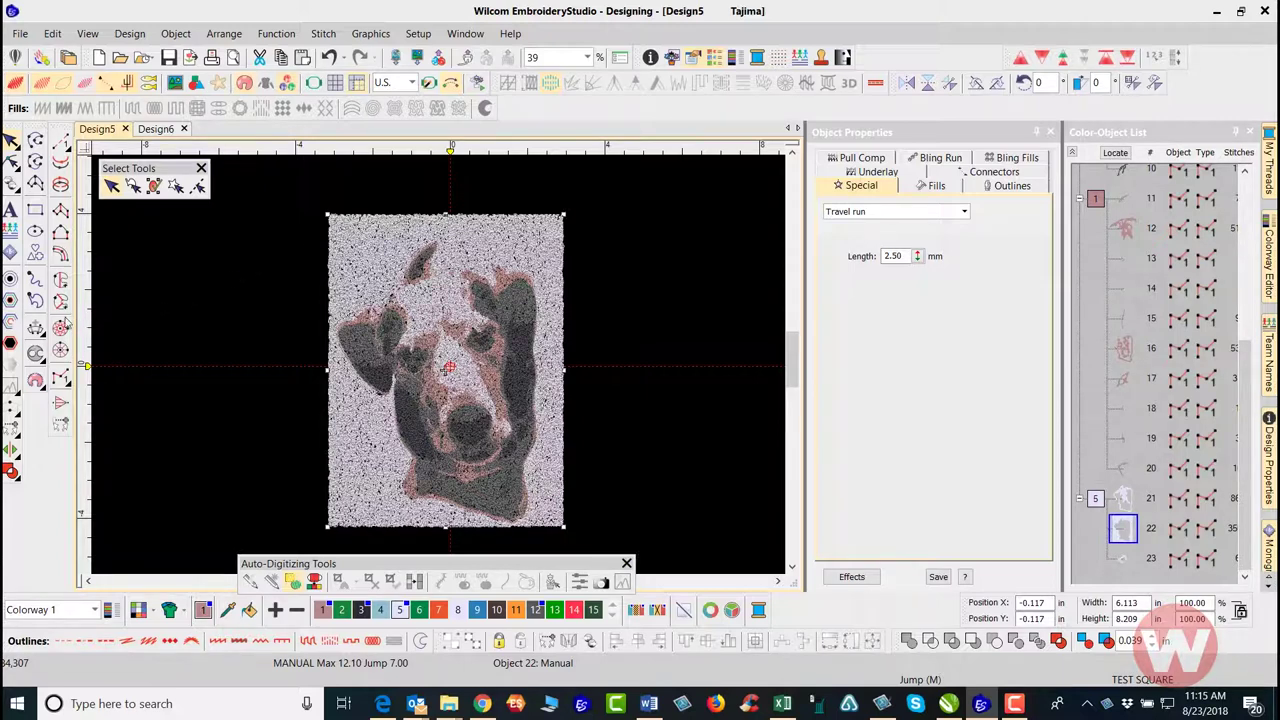
click(10, 282)
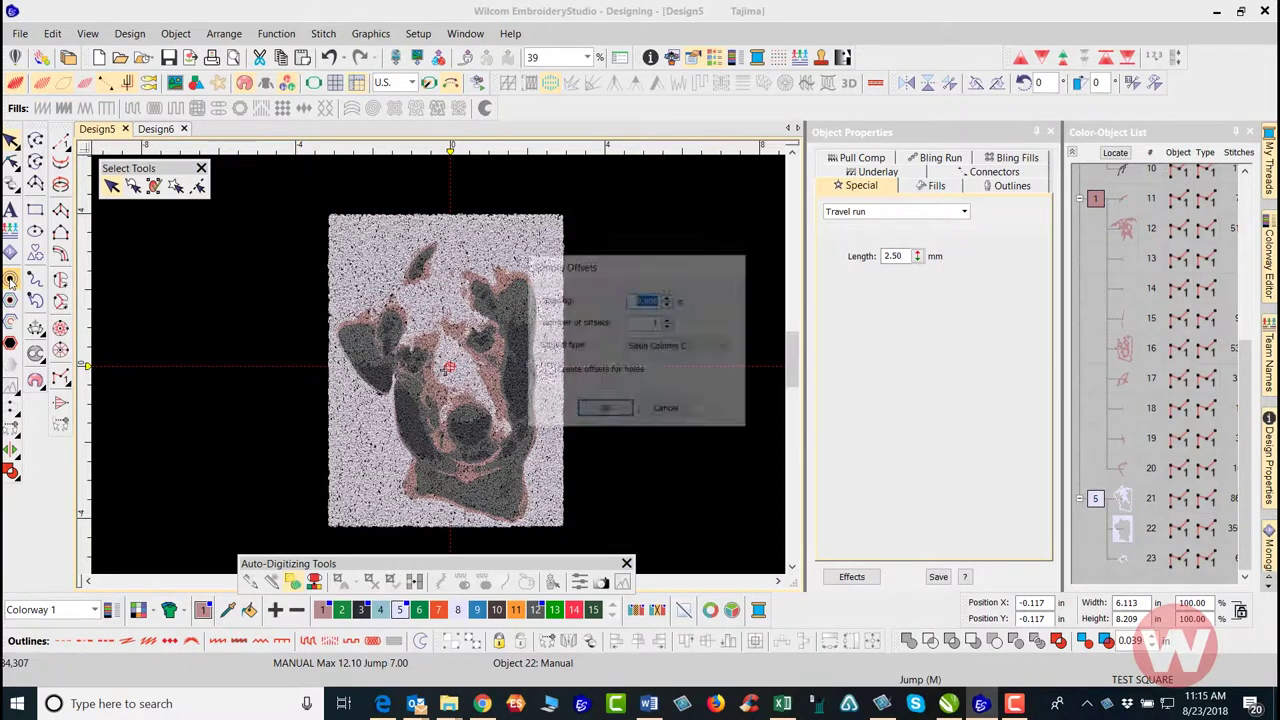
double_click(656, 322)
key(BackSpace)
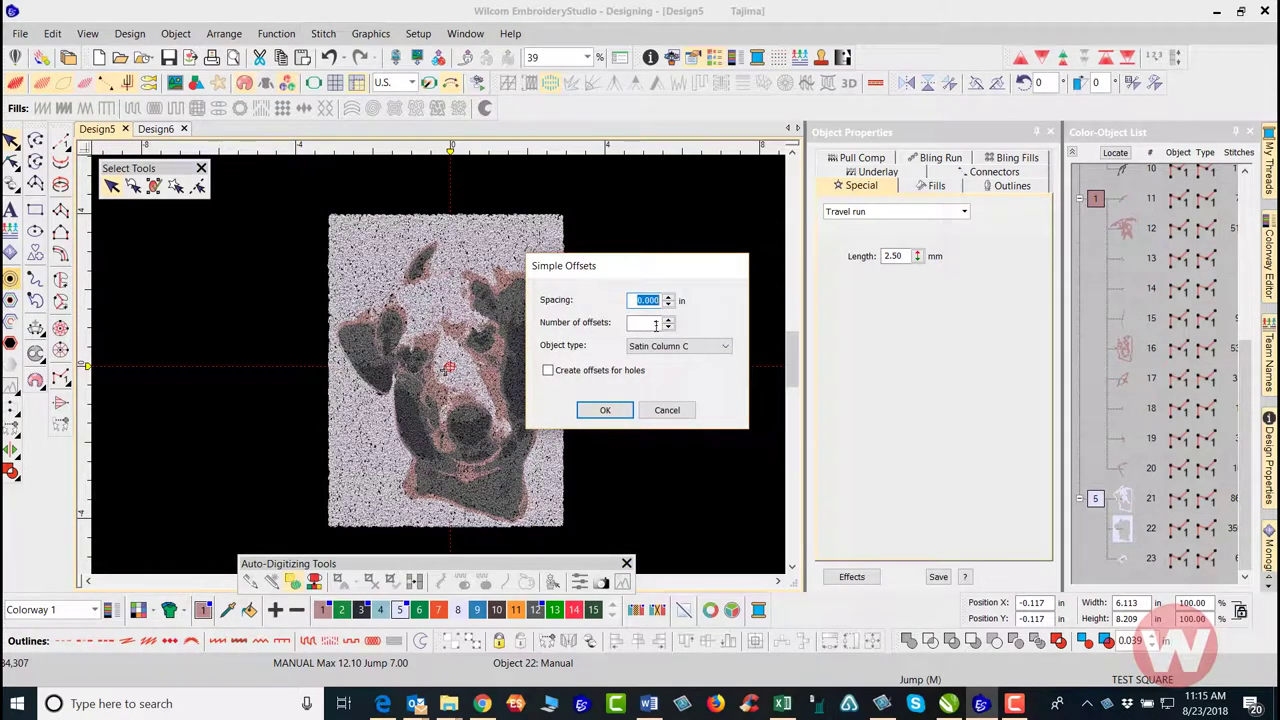
text(1)
click(606, 411)
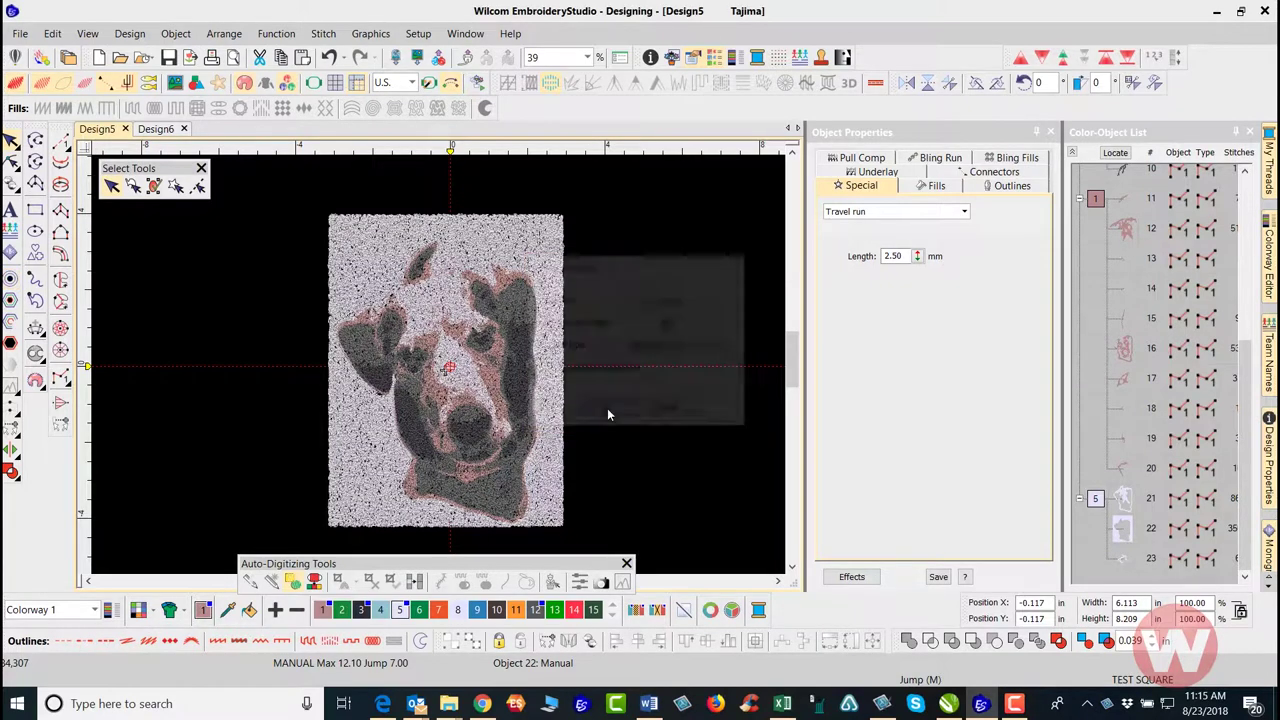
- Set the border's Column C width to 5.0 mm in Object Properties
click(11, 141)
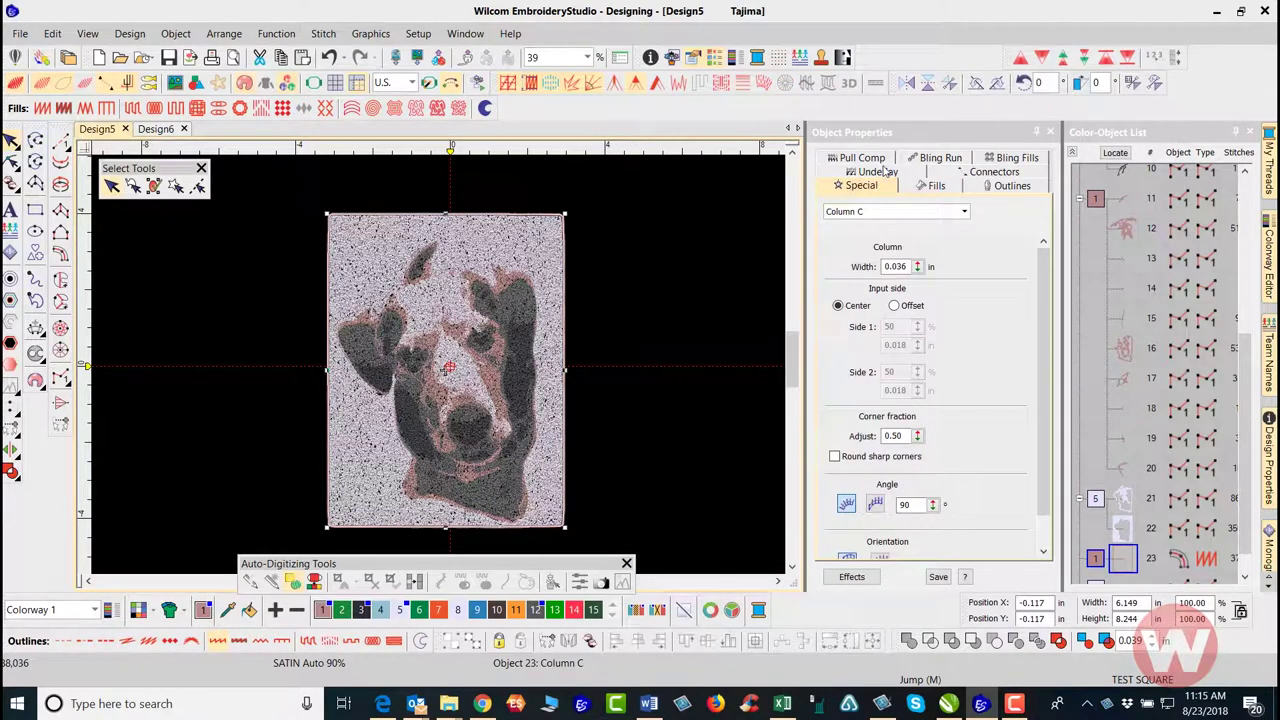
click(1002, 186)
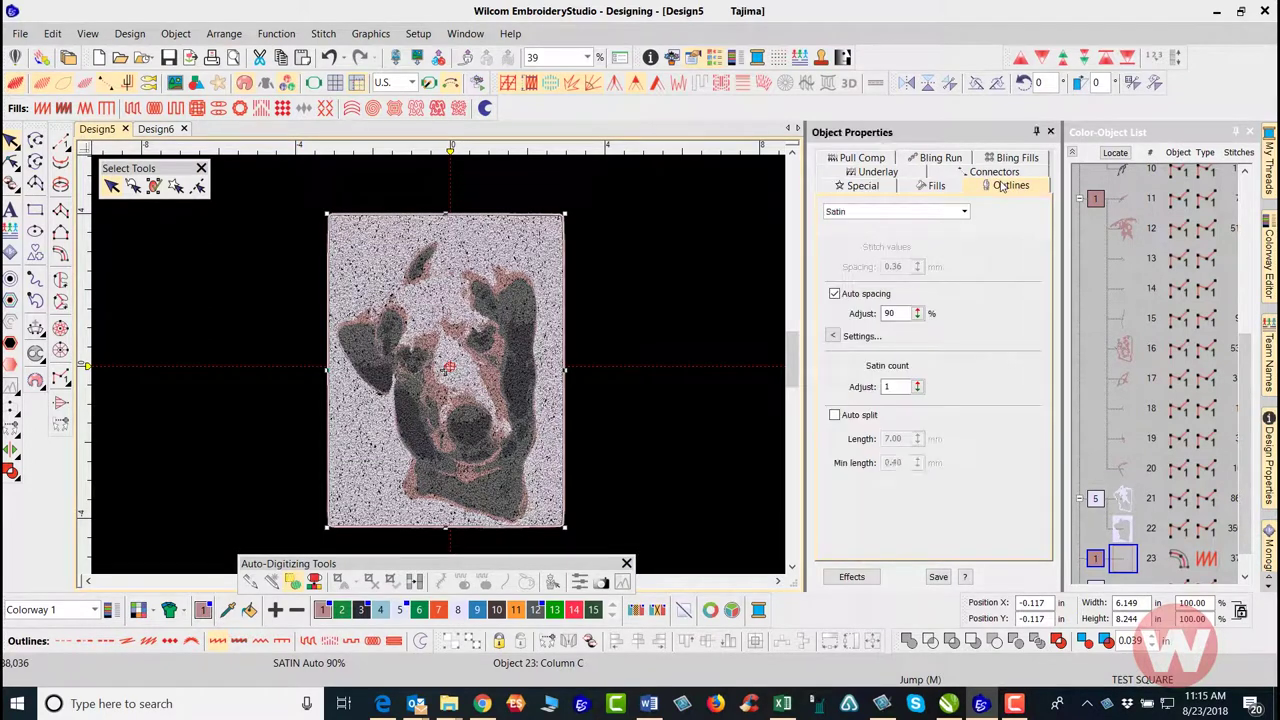
click(934, 188)
click(879, 186)
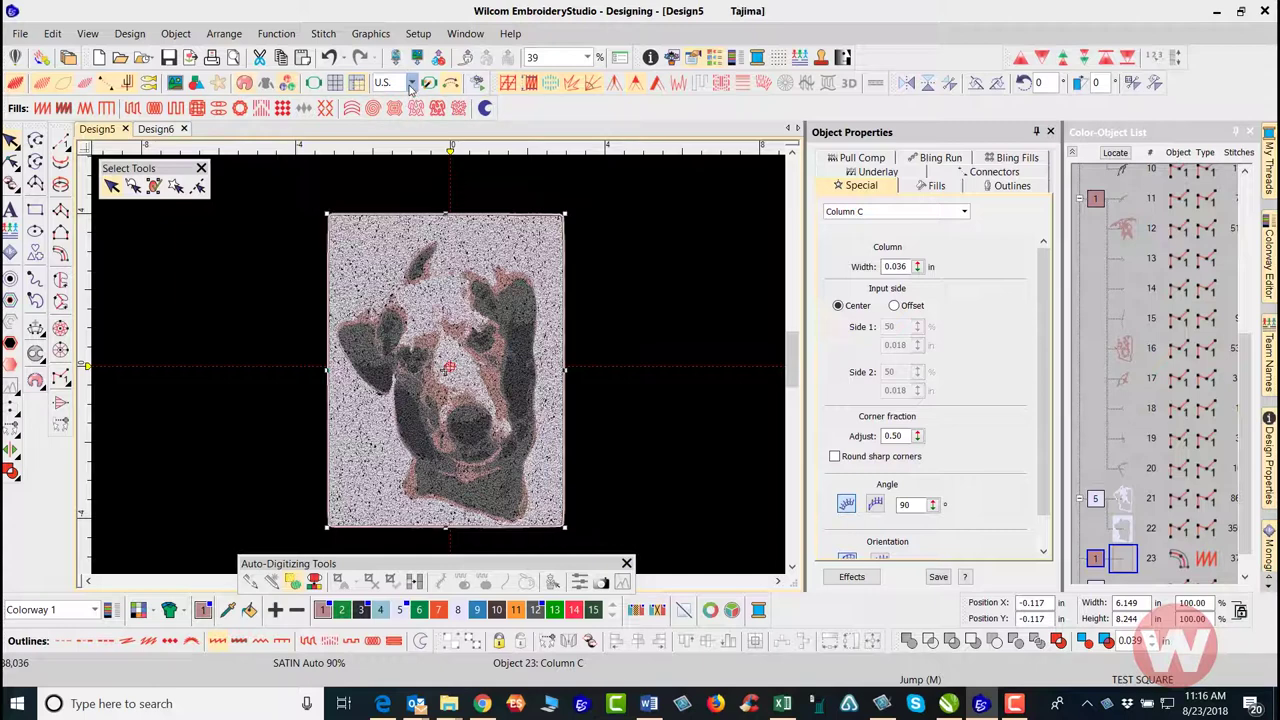
scroll(410, 88, down, 1)
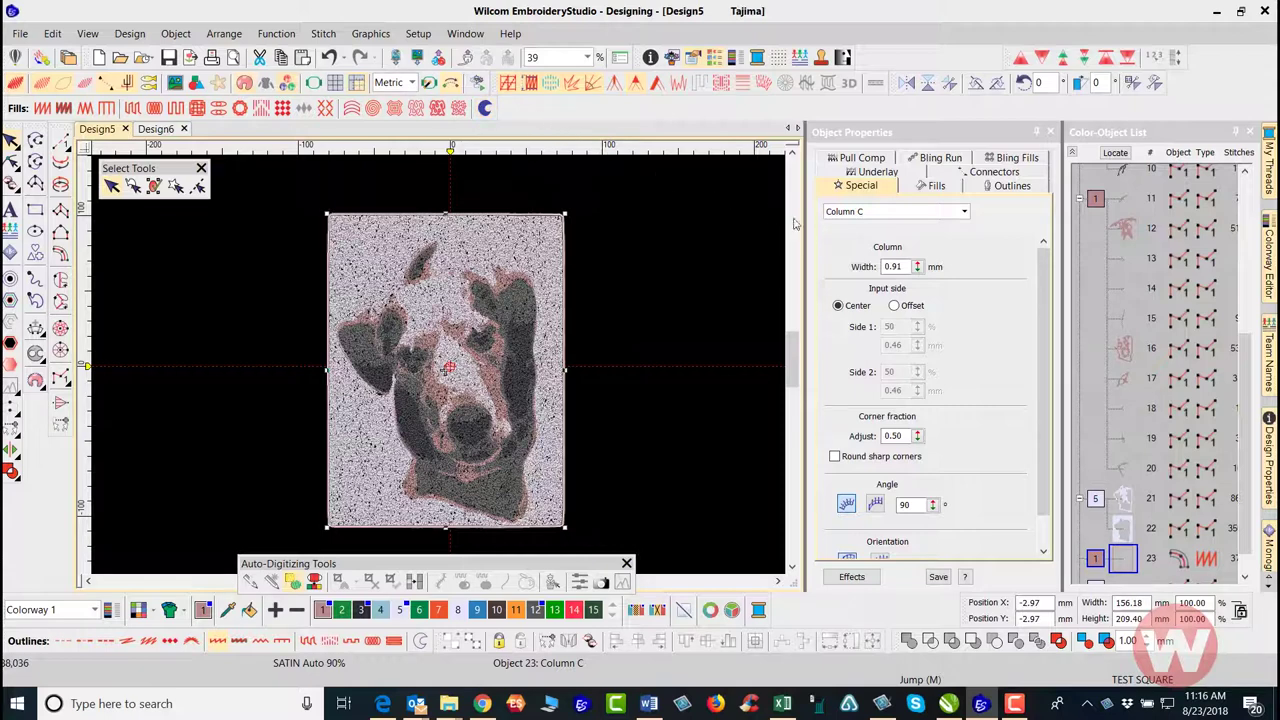
drag(906, 266, 880, 266)
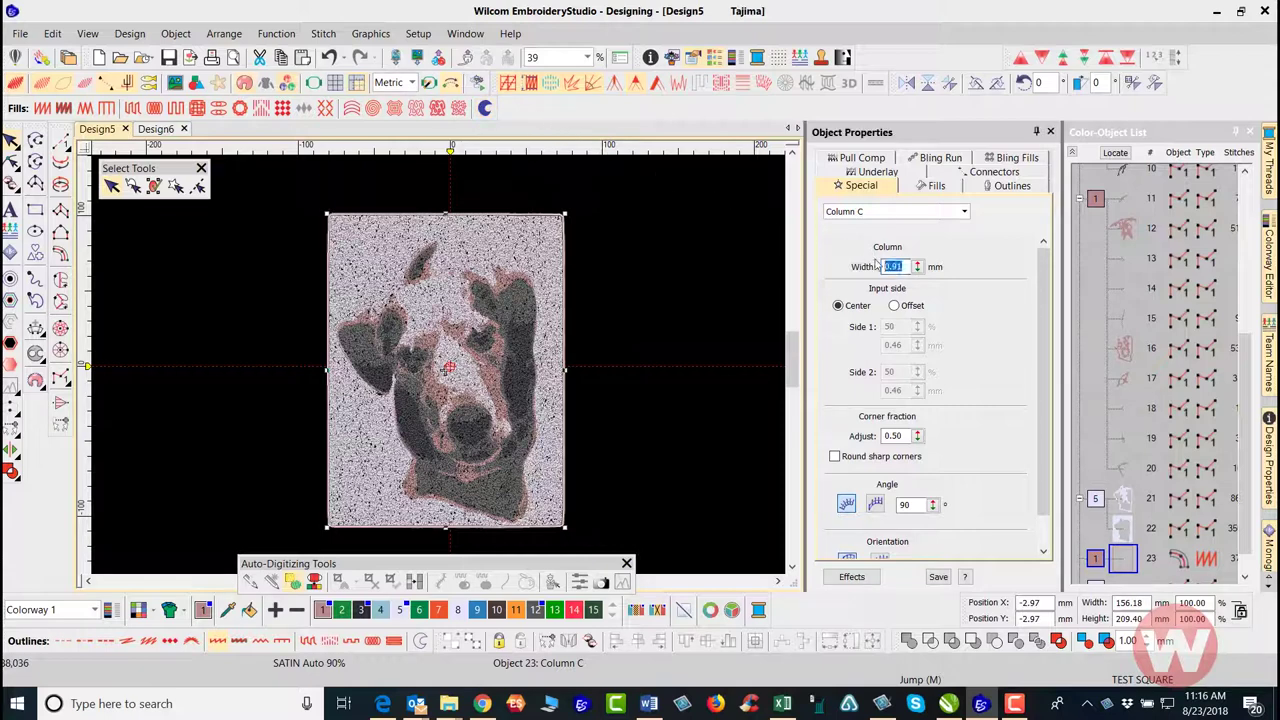
text(5.0)
key(Return)
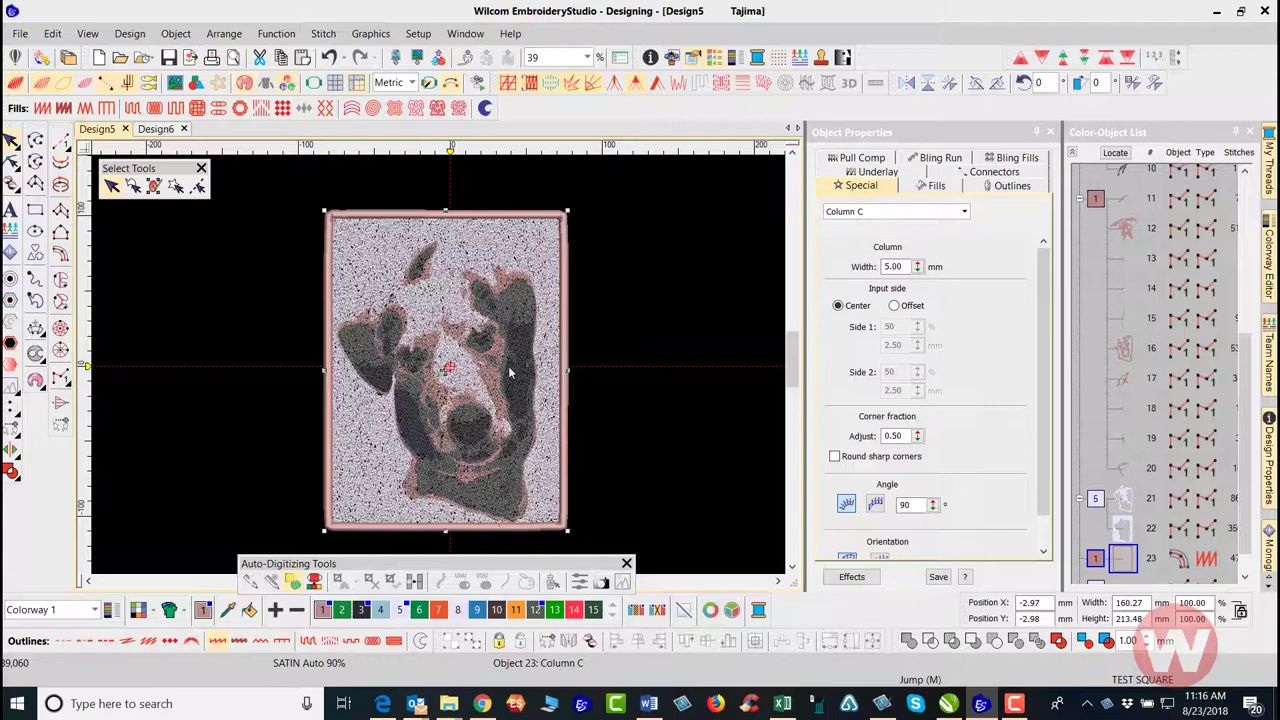
scroll(521, 316, up, 2)
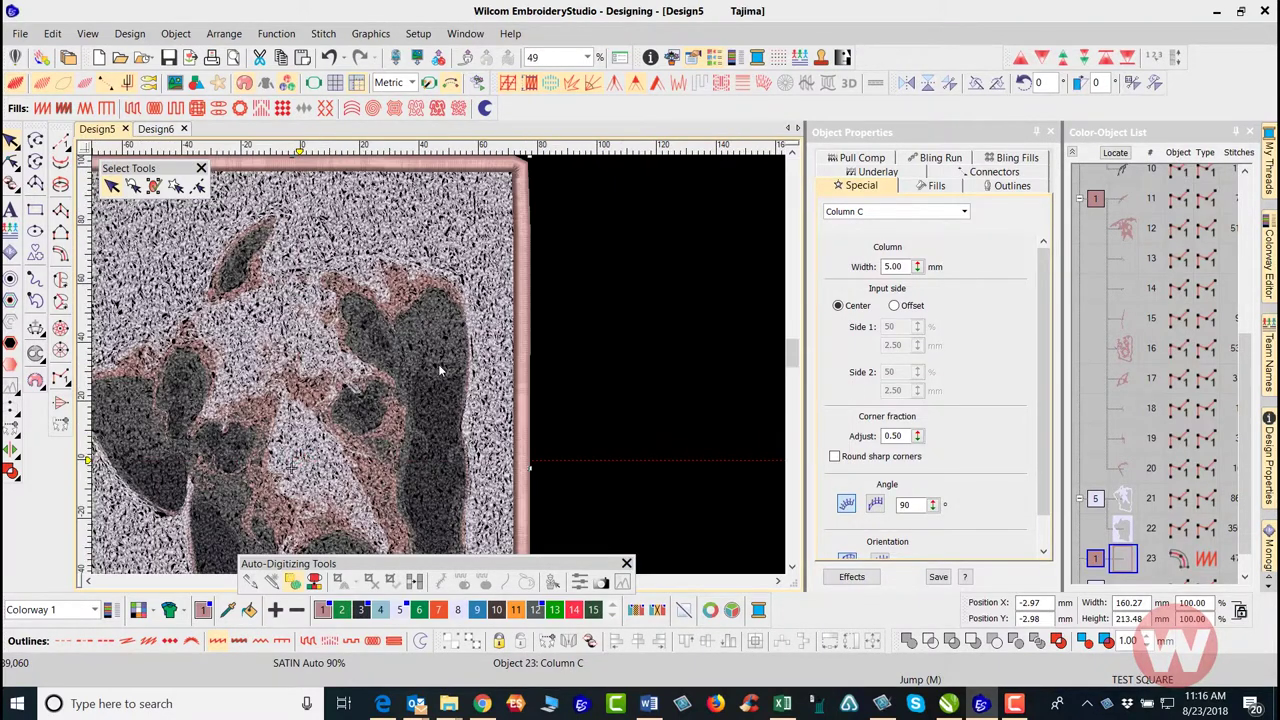
scroll(440, 368, up, 2)
- Set the Column C border width to 6.00 mm
click(884, 266)
drag(884, 266, 877, 272)
text(6)
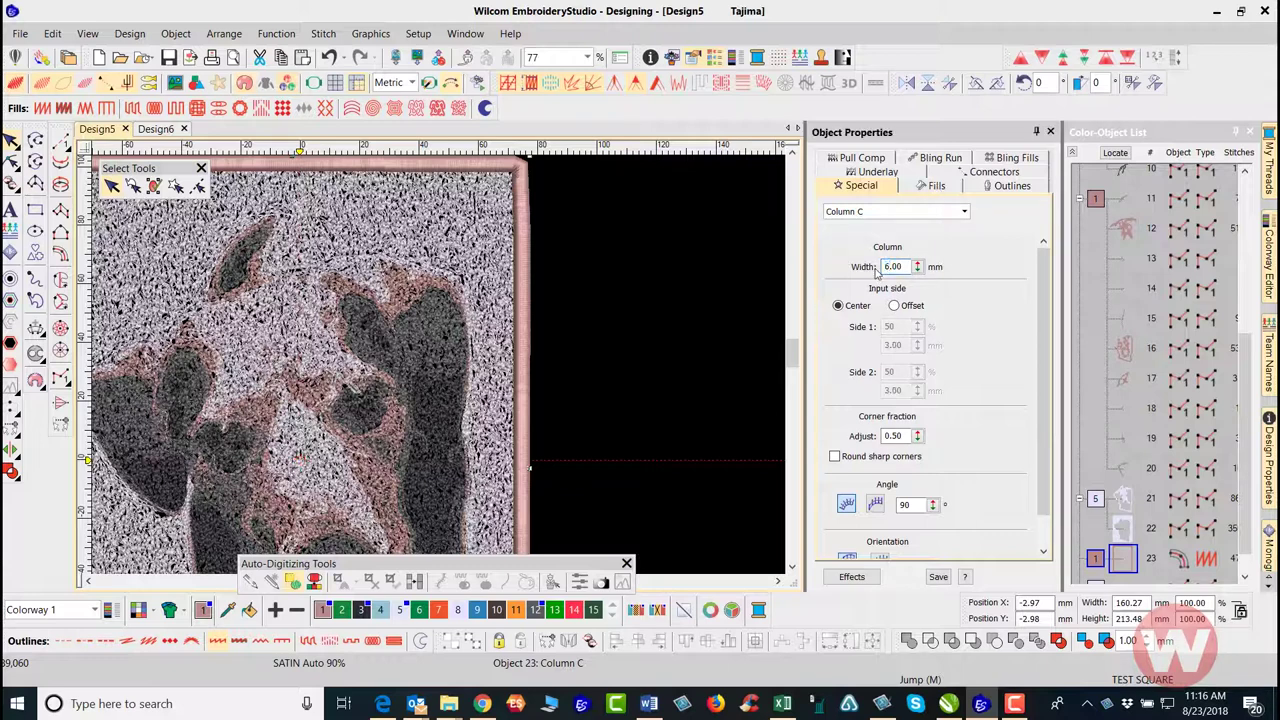
key(Return)
- On the Outlines tab, enable Auto split and set the split length to 4.00 mm
scroll(507, 254, up, 2)
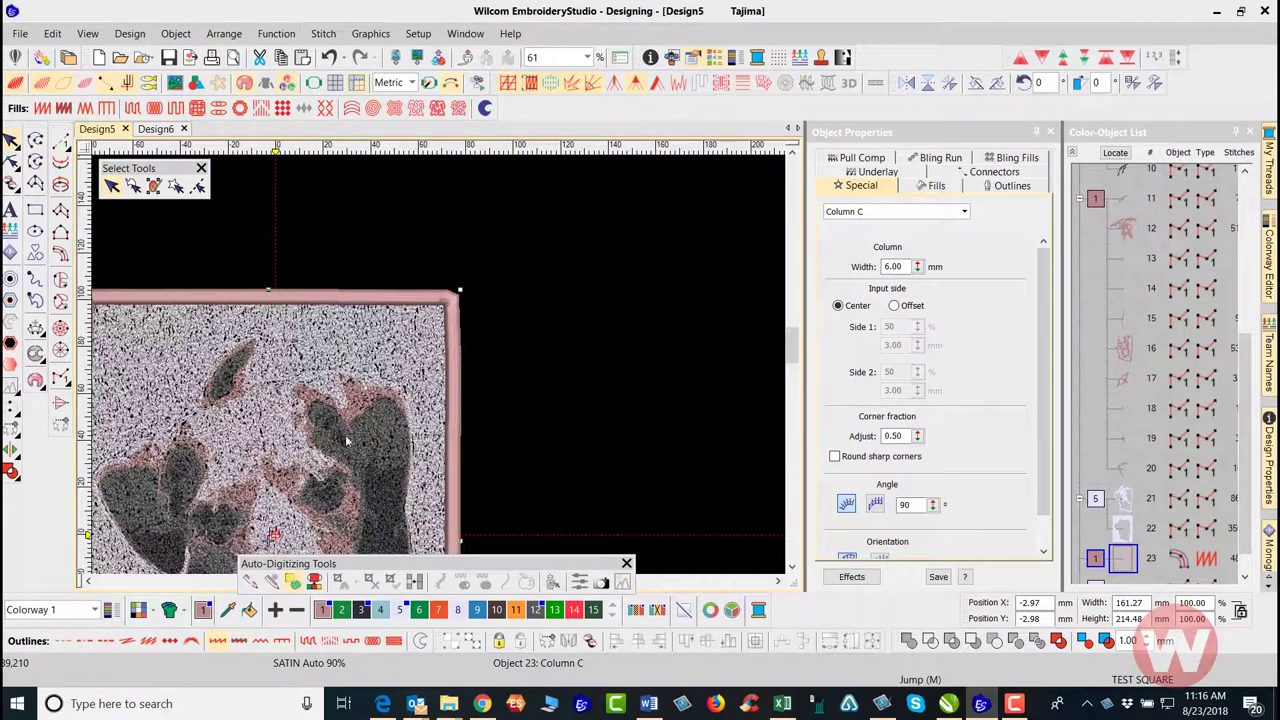
scroll(466, 342, up, 1)
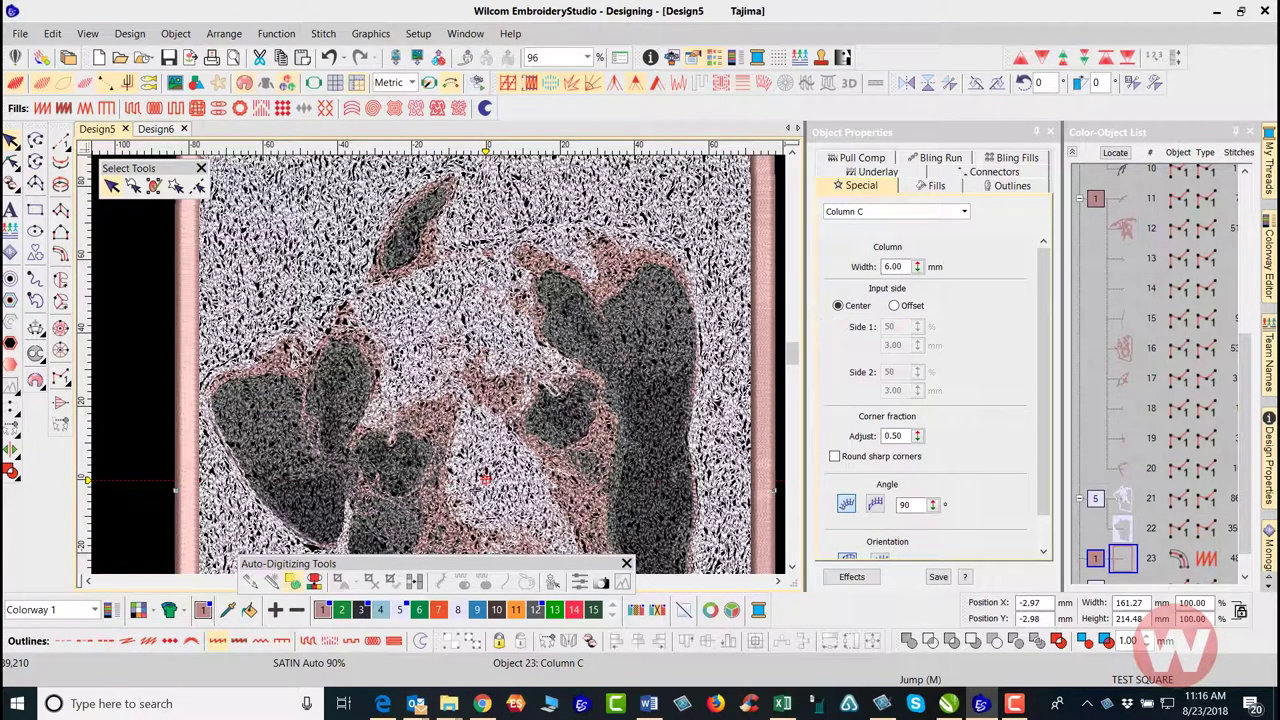
click(932, 188)
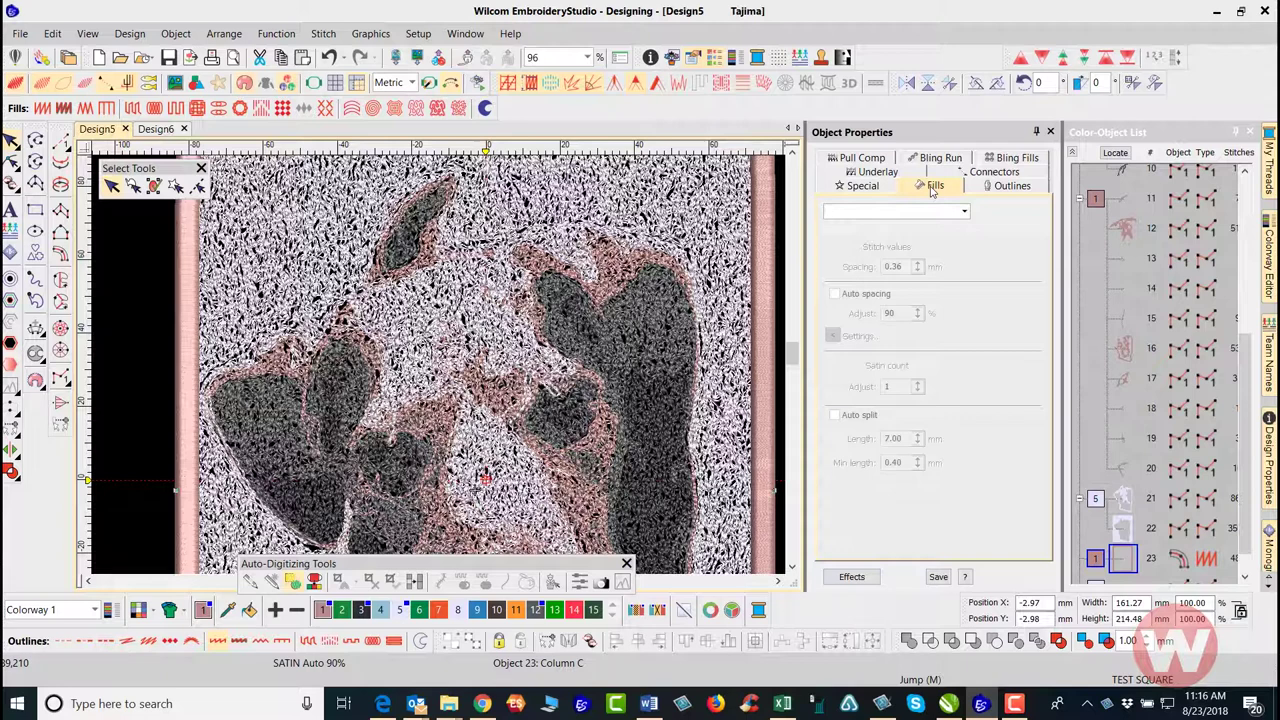
click(1007, 187)
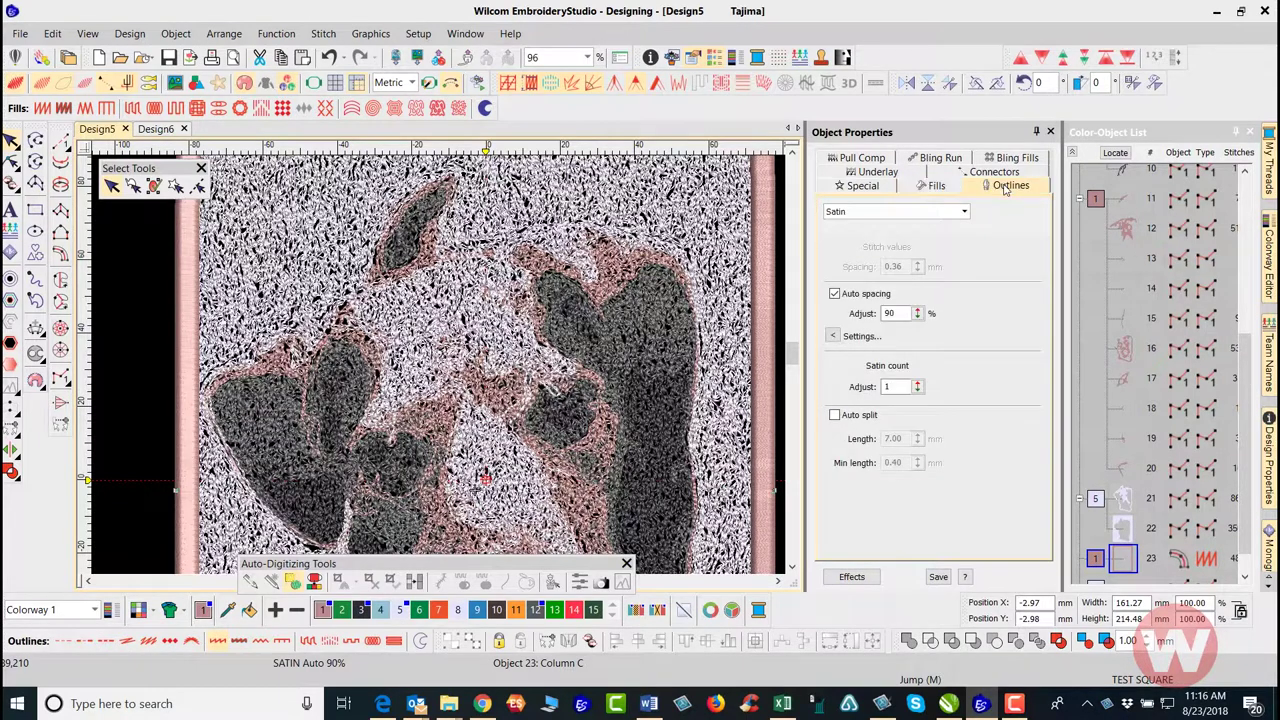
click(836, 416)
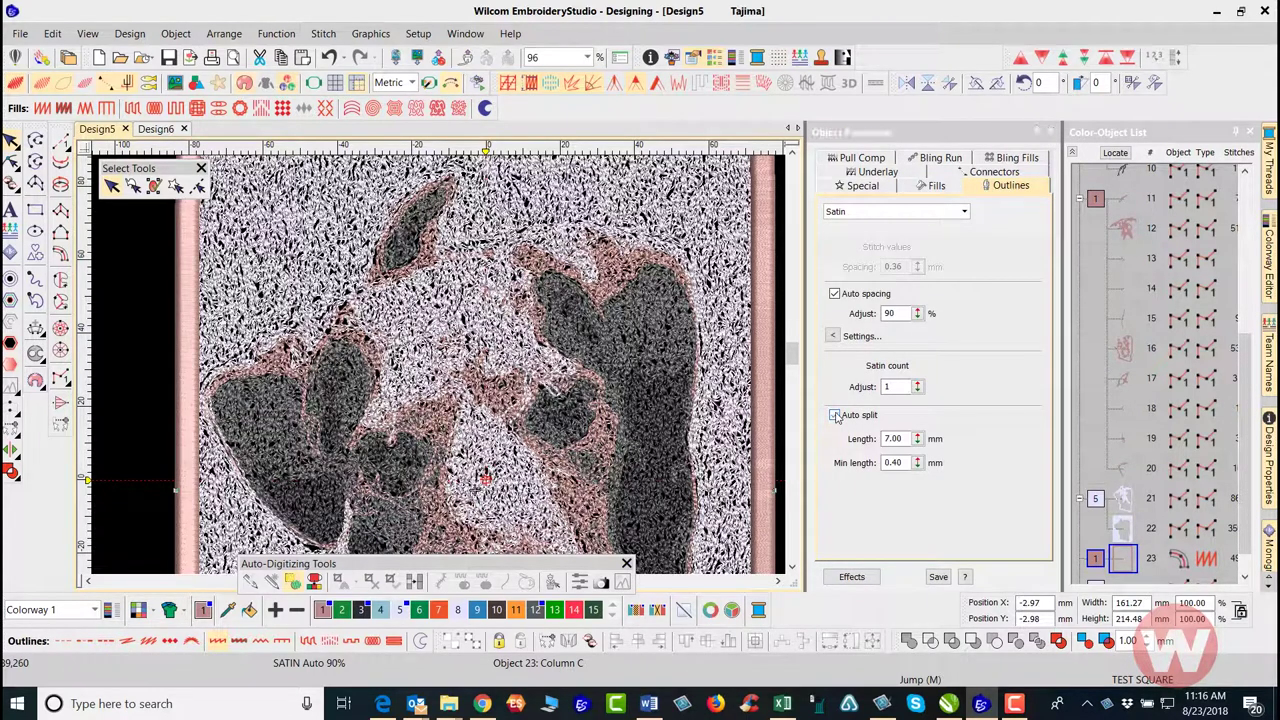
double_click(885, 438)
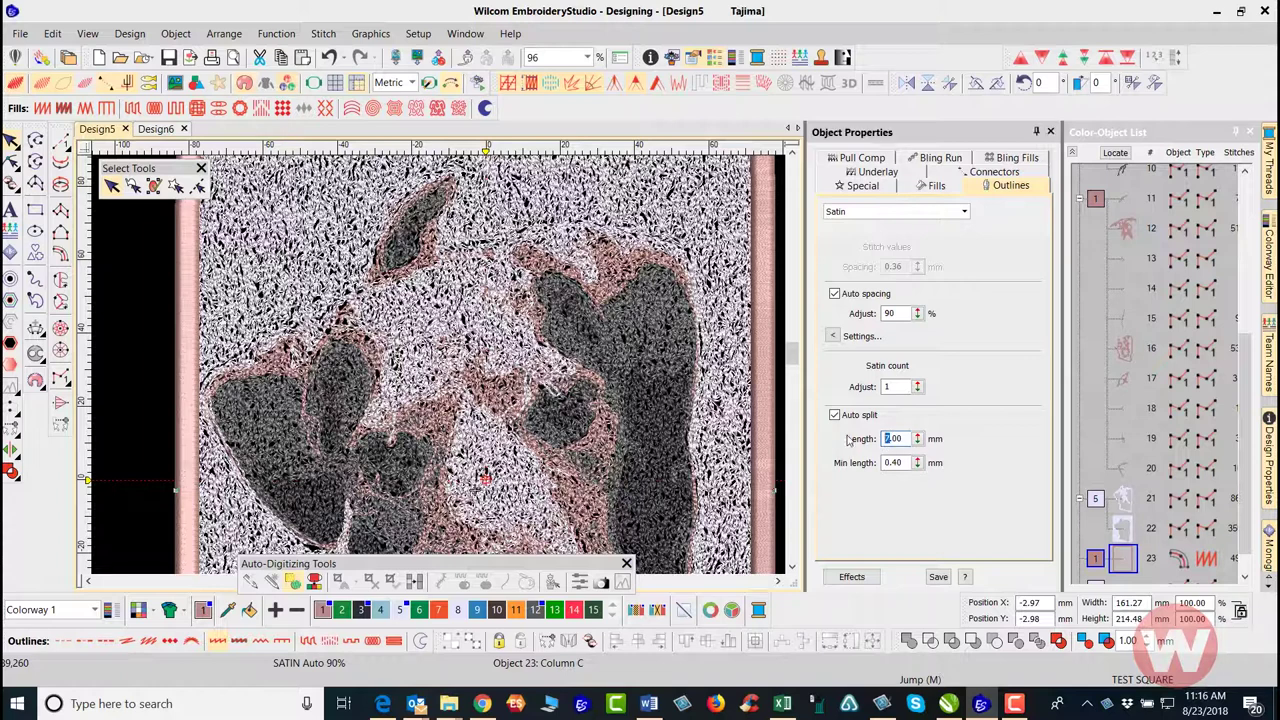
text(3)
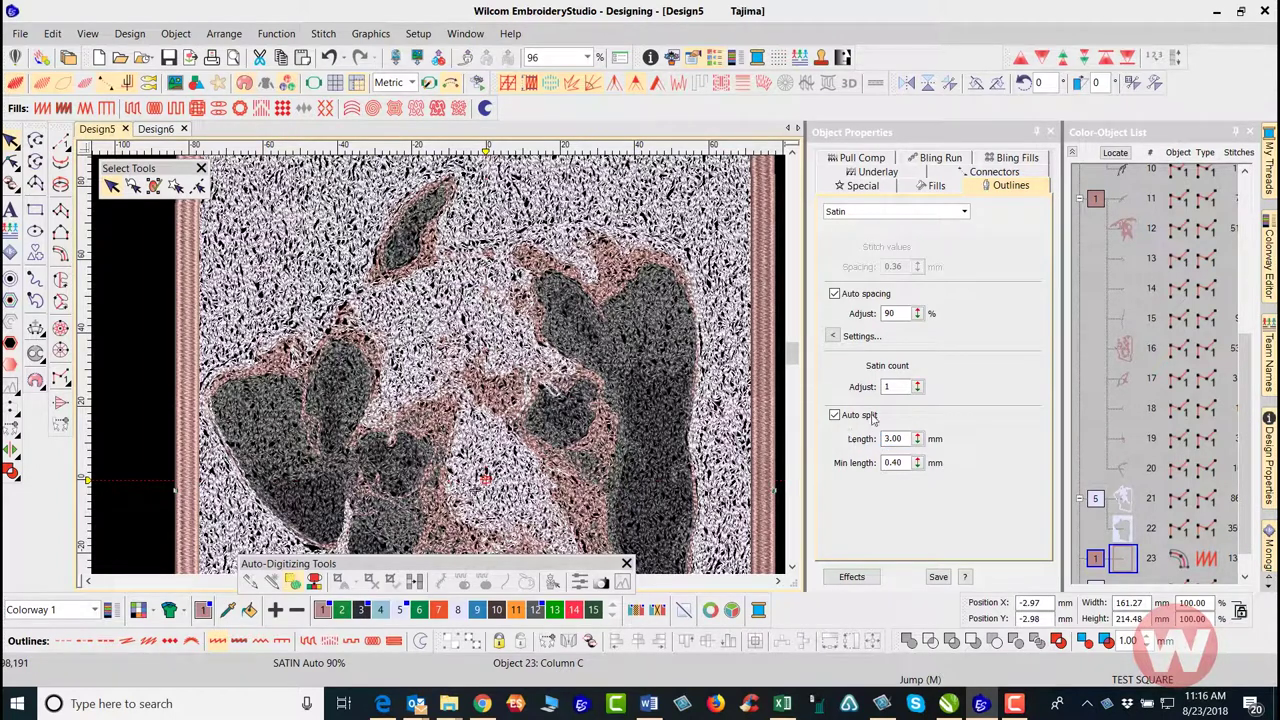
double_click(888, 438)
text(25.50)
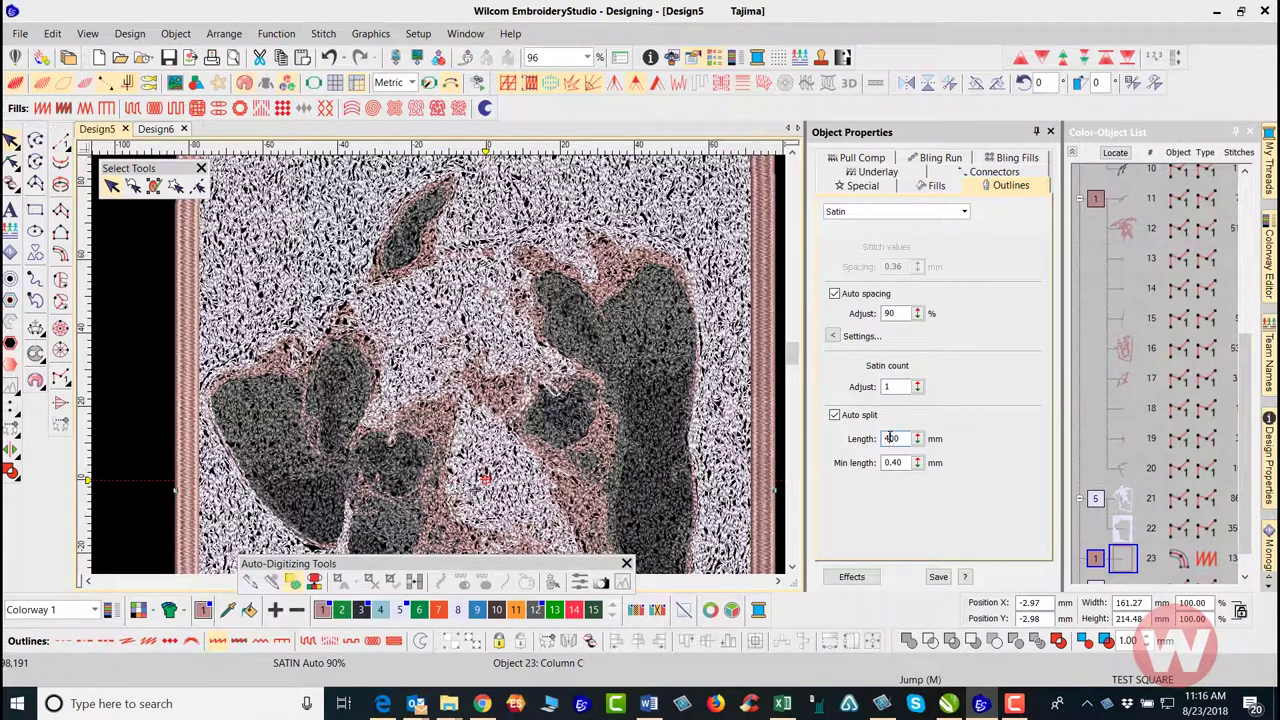
key(Return)
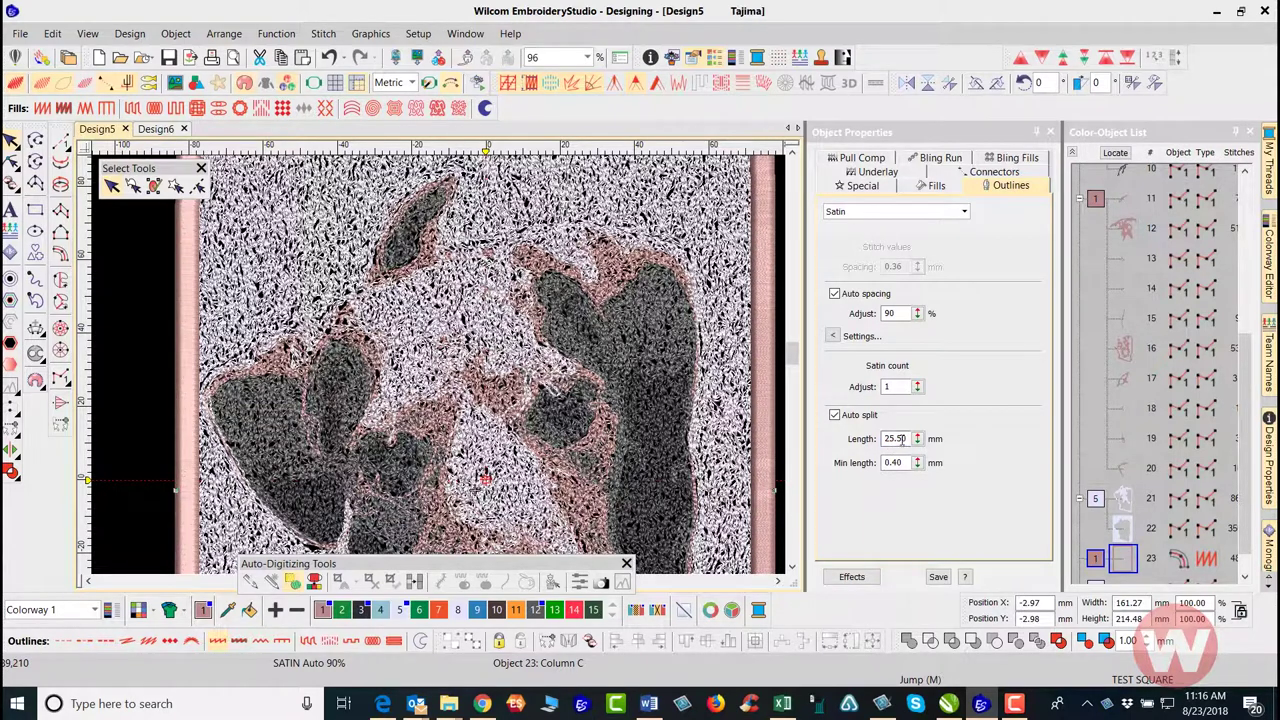
double_click(909, 438)
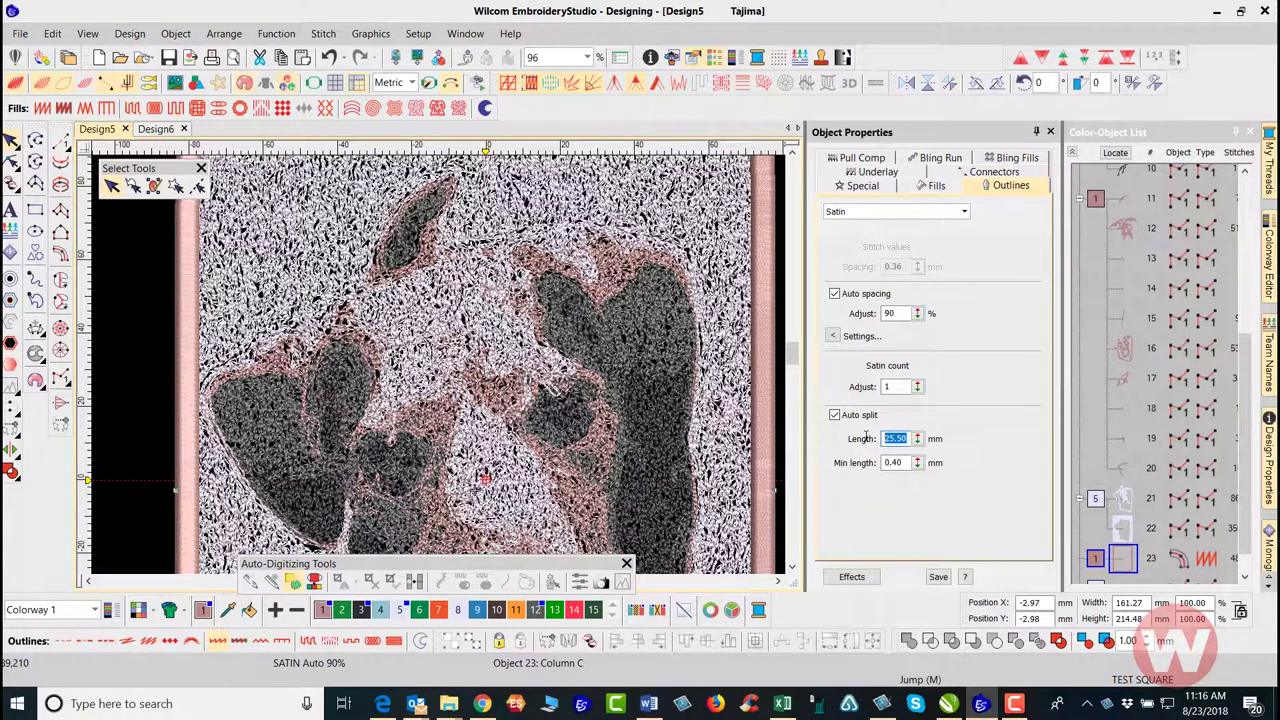
text(4)
scroll(408, 380, down, 2)
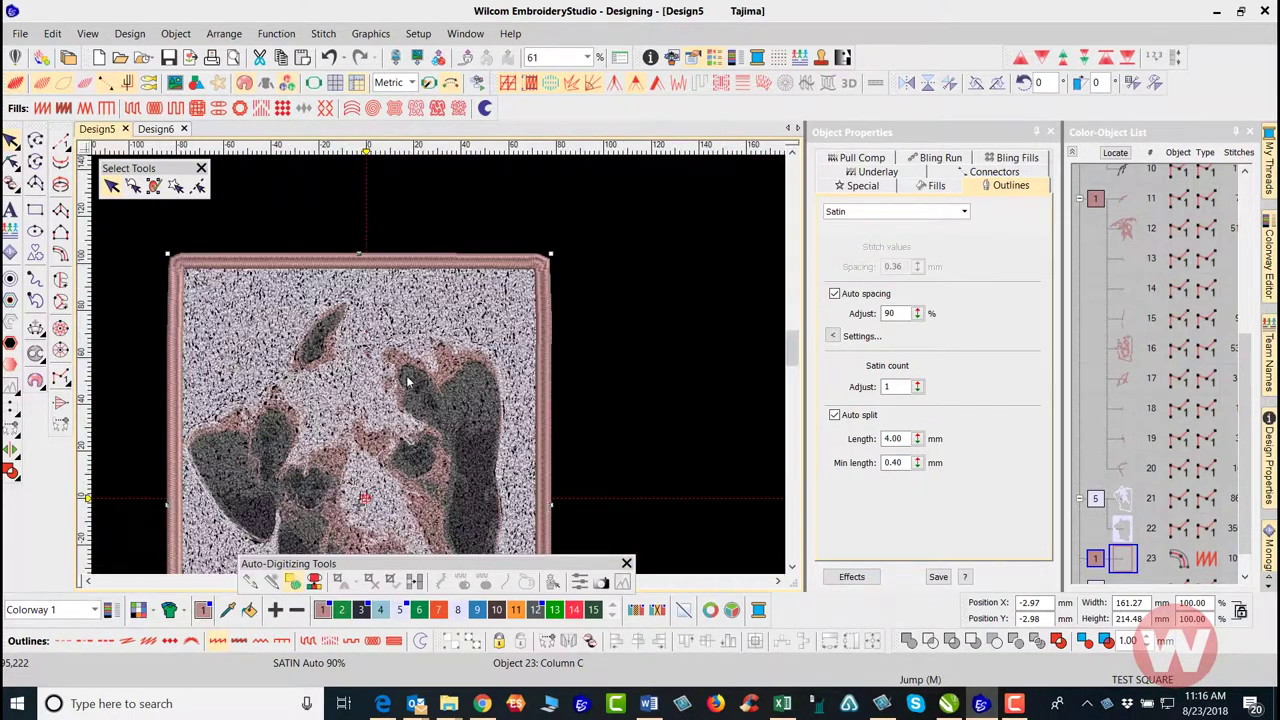
scroll(408, 380, down, 3)
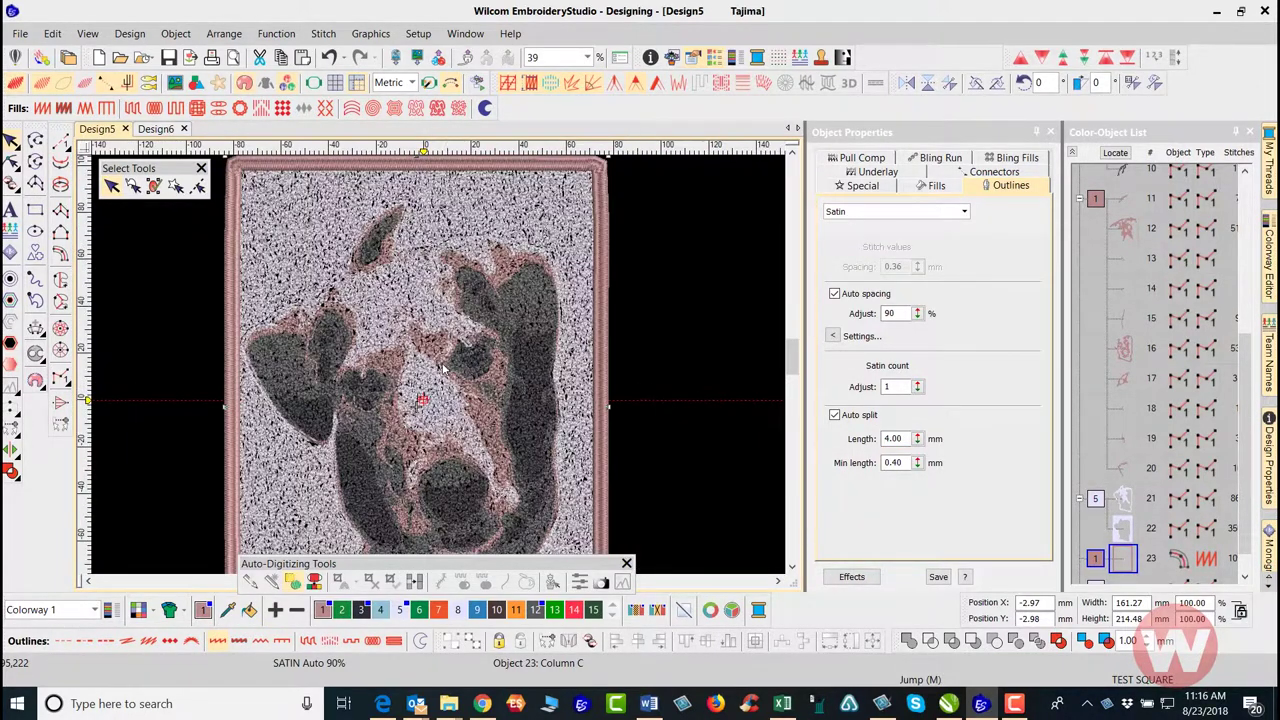
scroll(444, 370, up, 3)
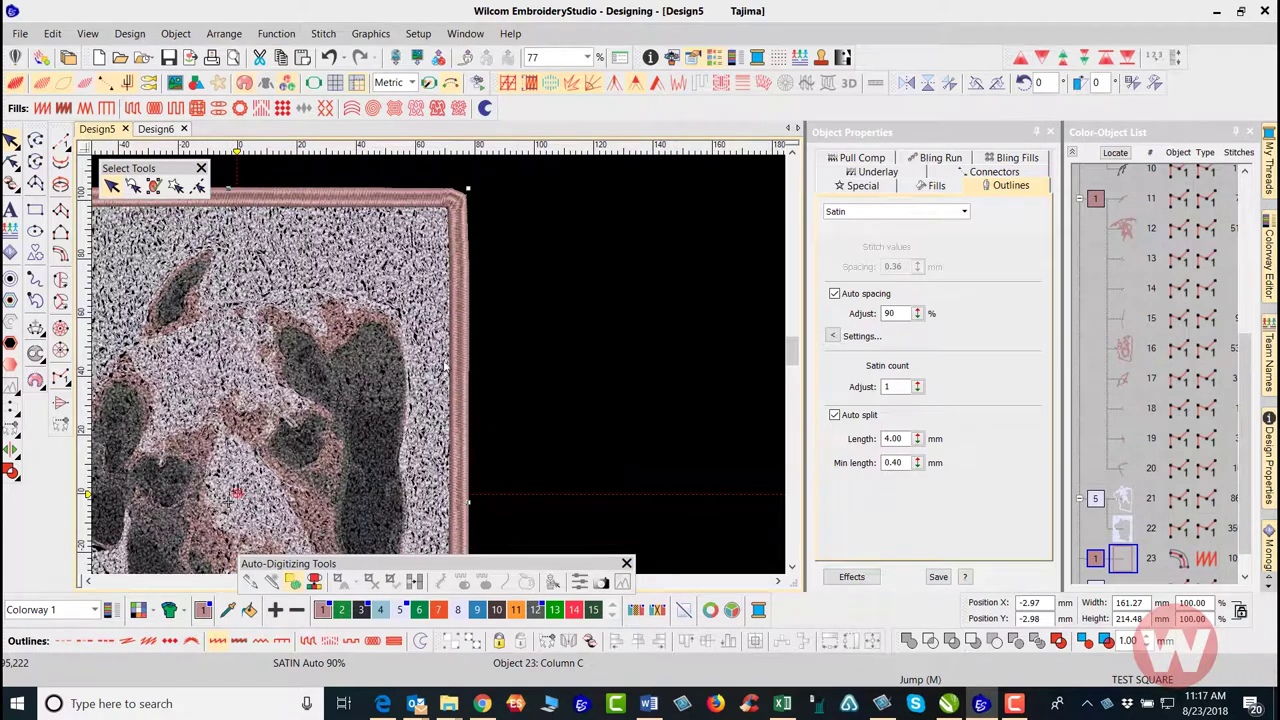
scroll(440, 367, down, 1)
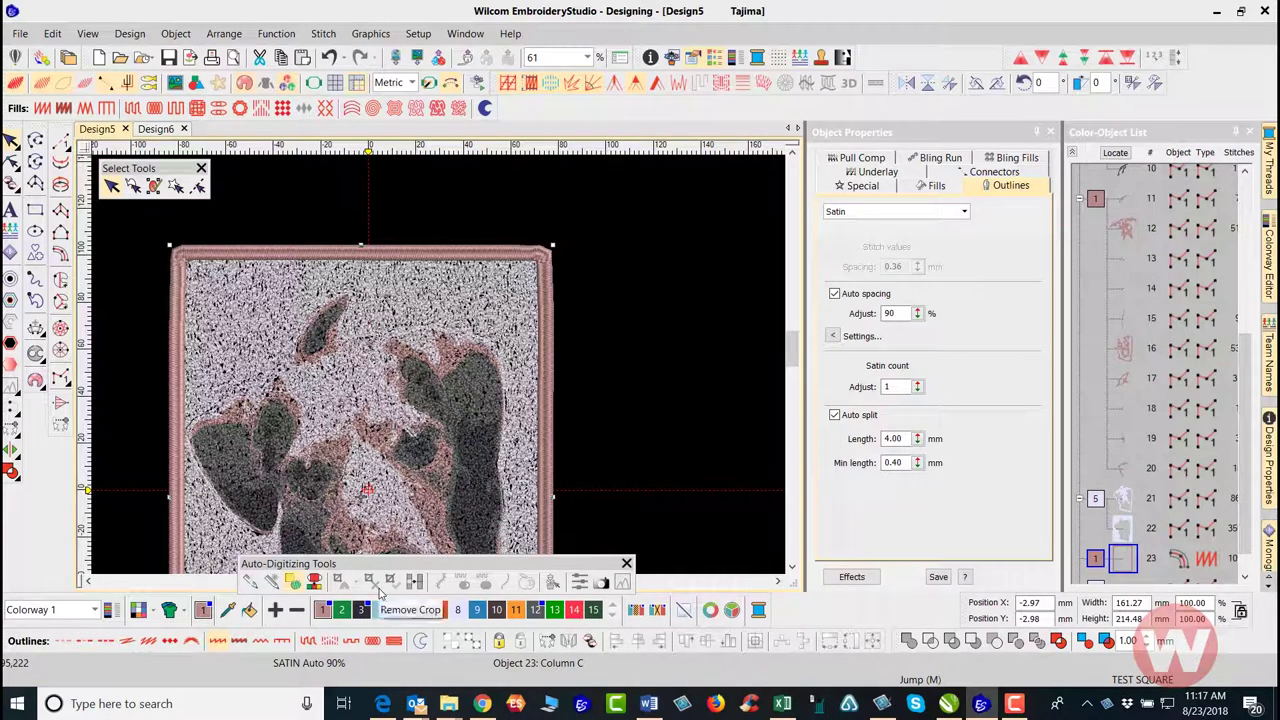
key(0)
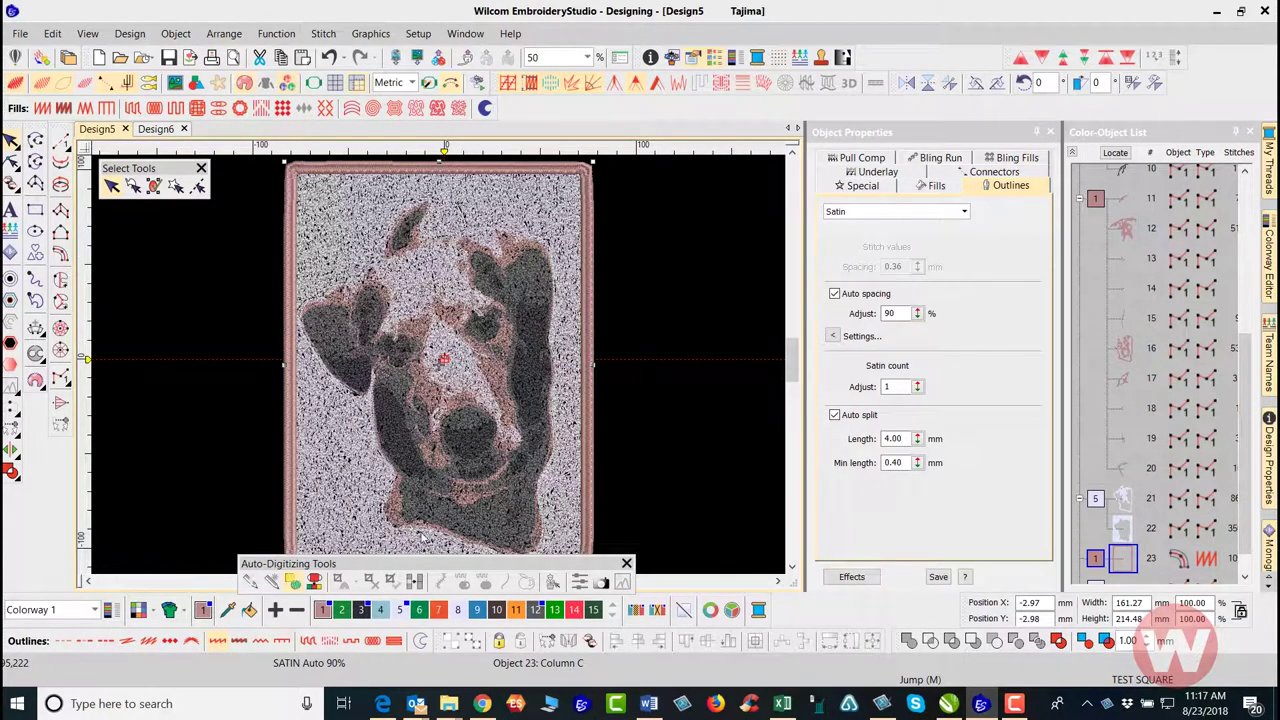